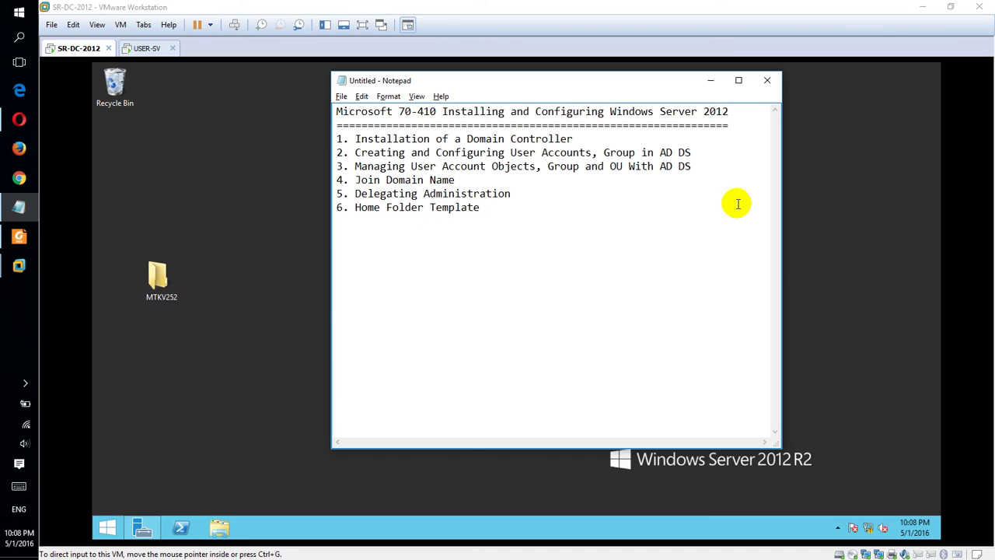
Step: Insert "and" in the sixth line of the note so it reads "Home Folder and Template"
text(and)
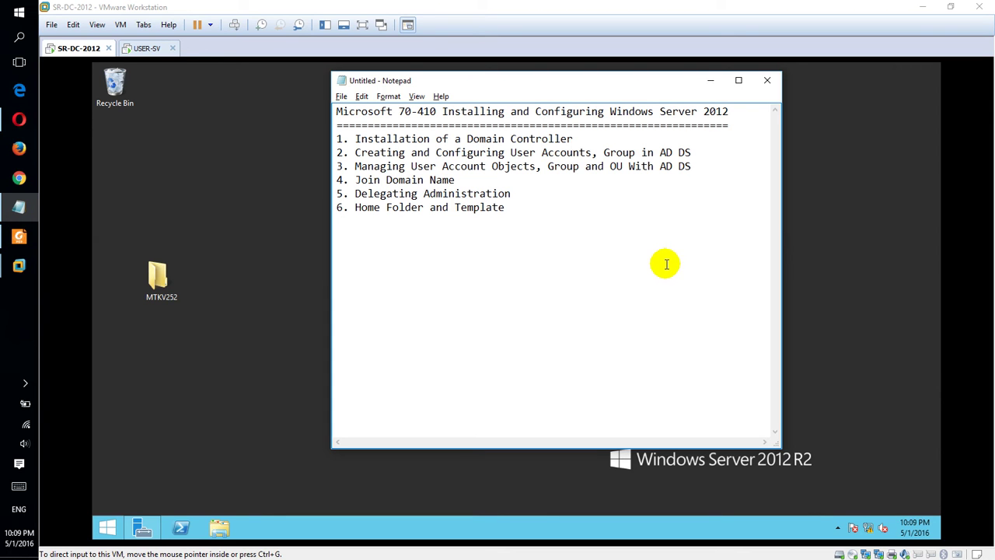
click(223, 161)
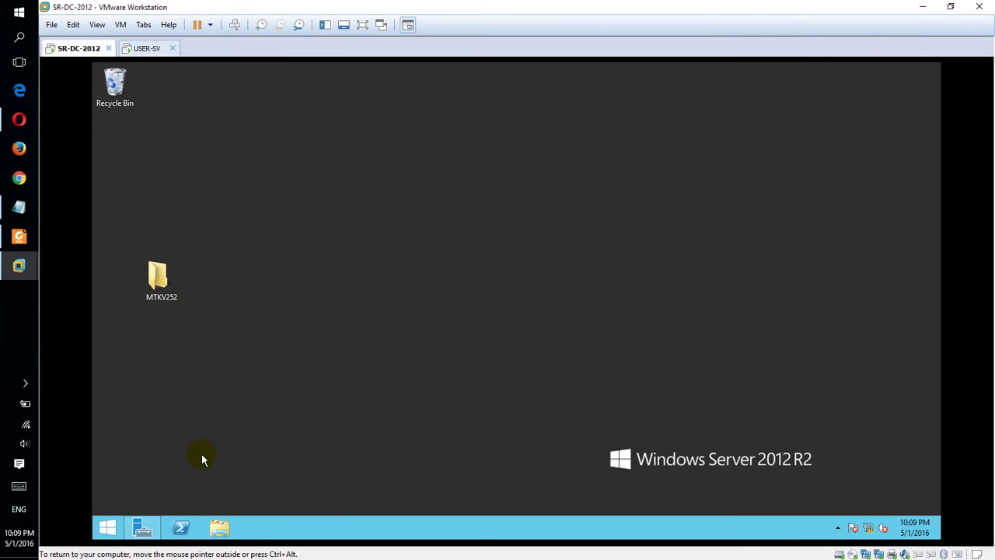
Step: Switch to Server Manager in the SR-DC-2012 virtual machine and open Active Directory Users and Computers
click(163, 518)
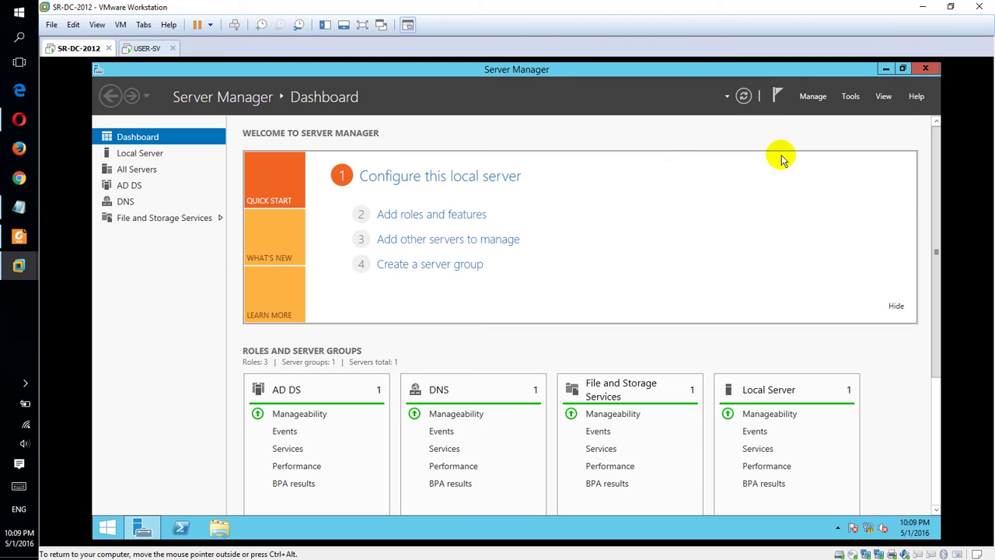
click(851, 96)
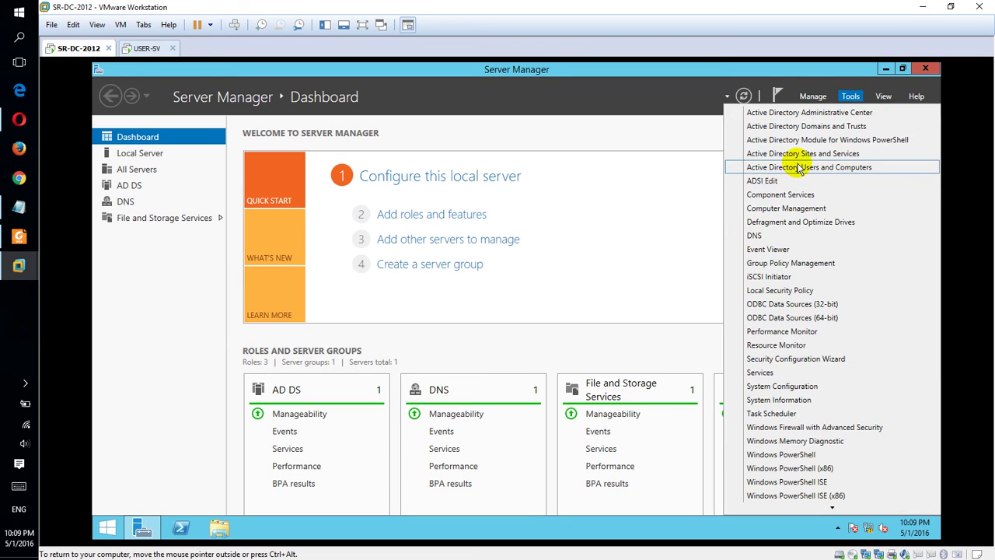
click(797, 164)
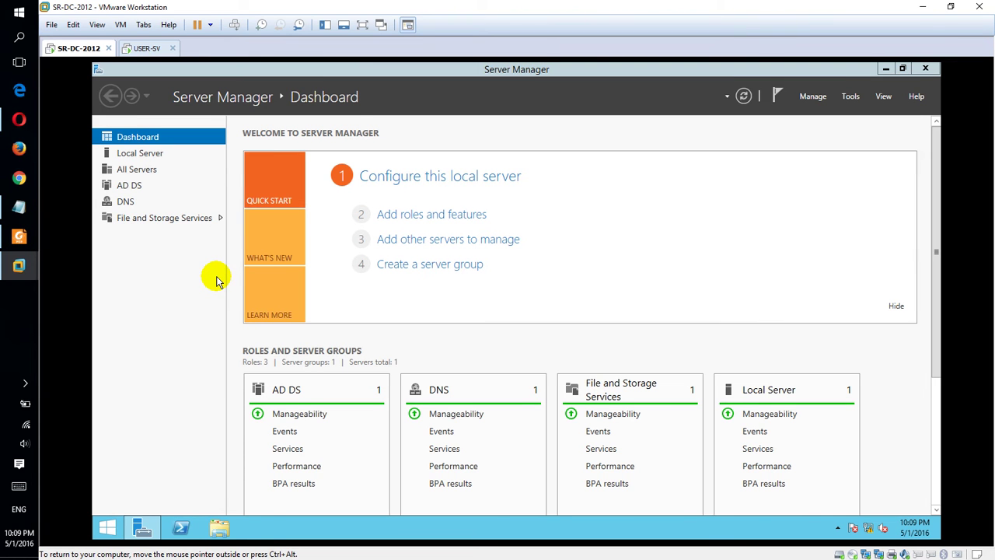
drag(416, 109, 241, 120)
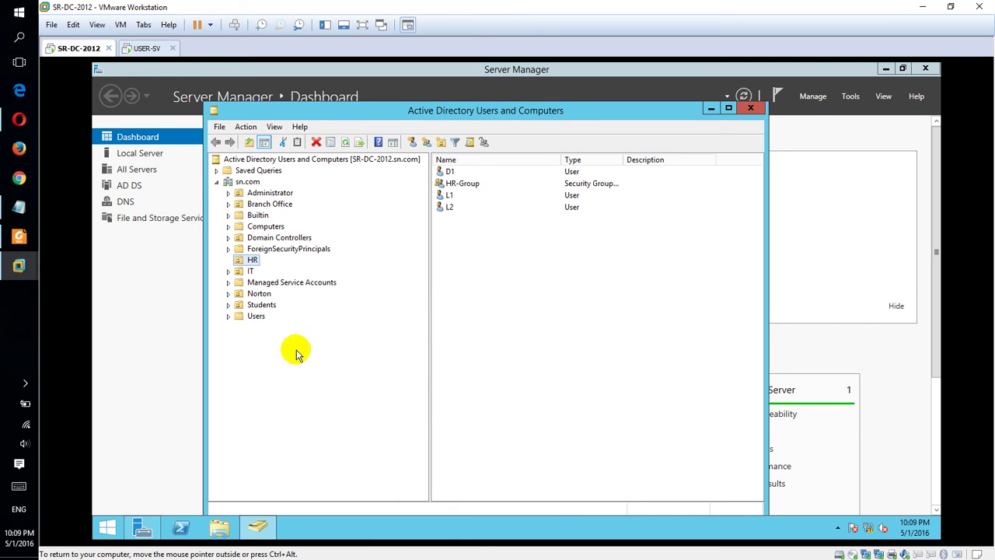
Step: Create an organizational unit named Data directly under the sn.com domain
click(246, 181)
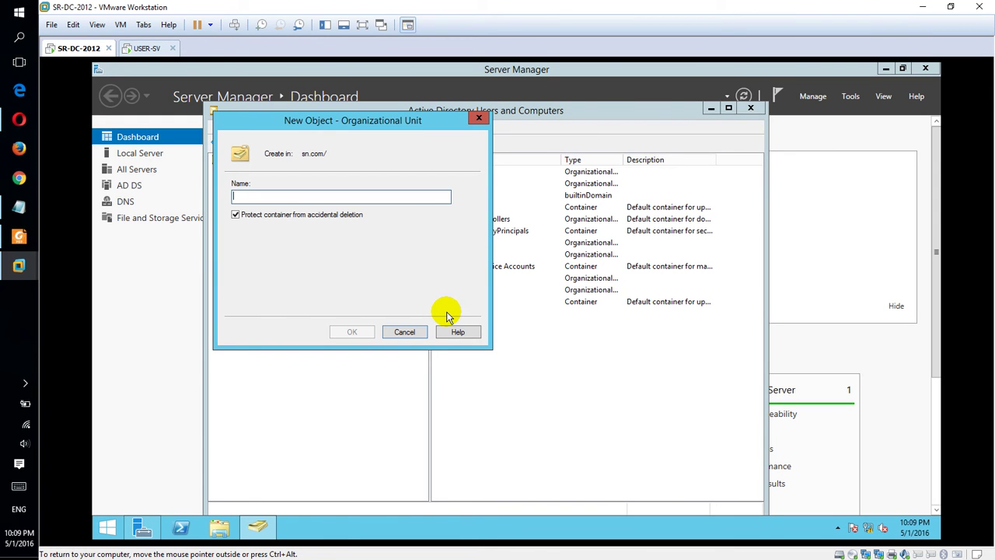
click(404, 332)
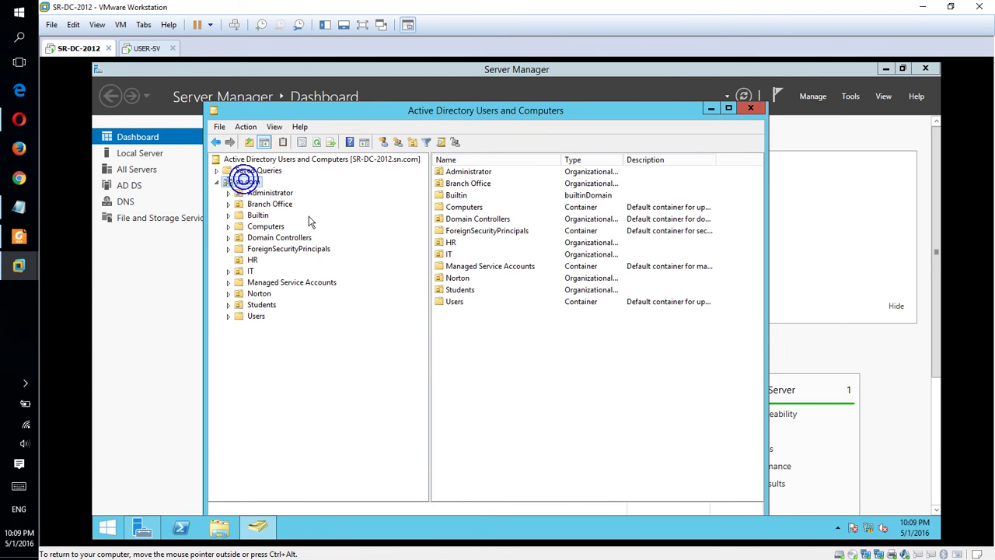
right_click(245, 183)
click(401, 143)
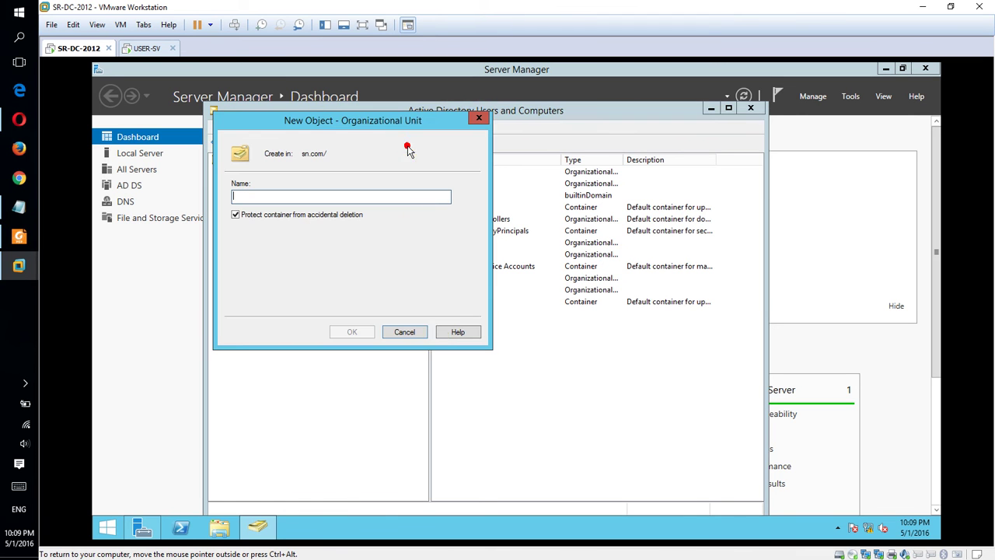
text(Da)
key(Return)
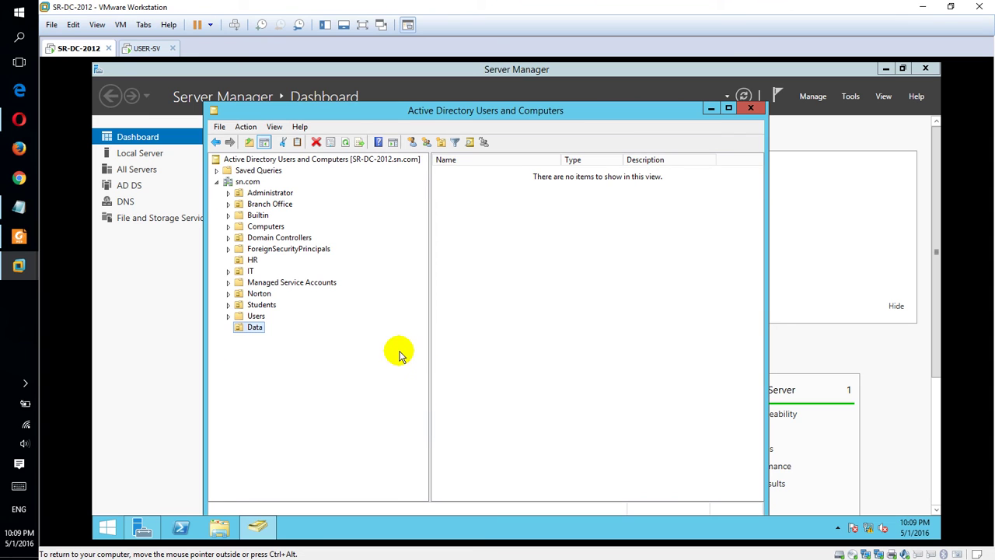
click(251, 259)
drag(519, 233, 489, 255)
click(527, 327)
Step: Start a new user in the Data organizational unit with D01 as first name and user logon name
click(257, 329)
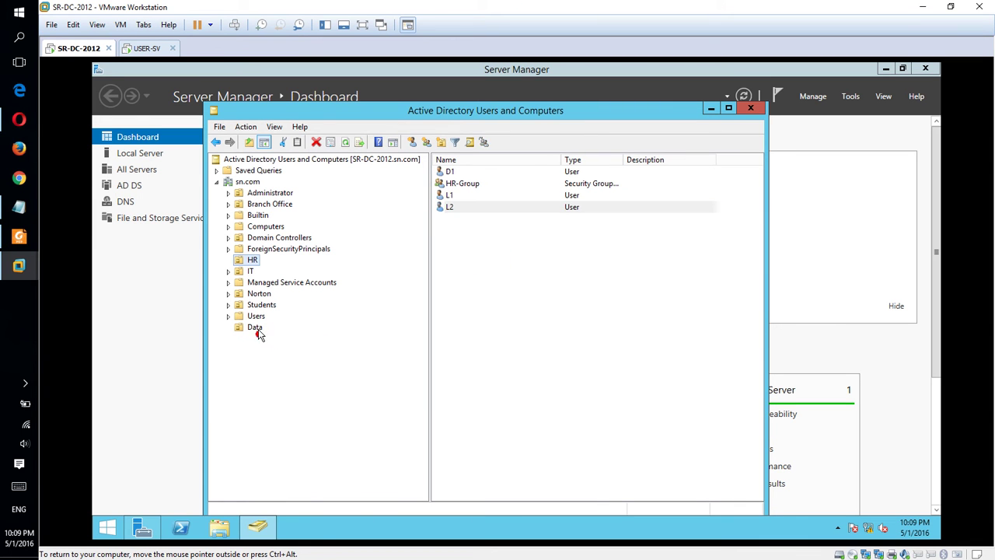
click(600, 293)
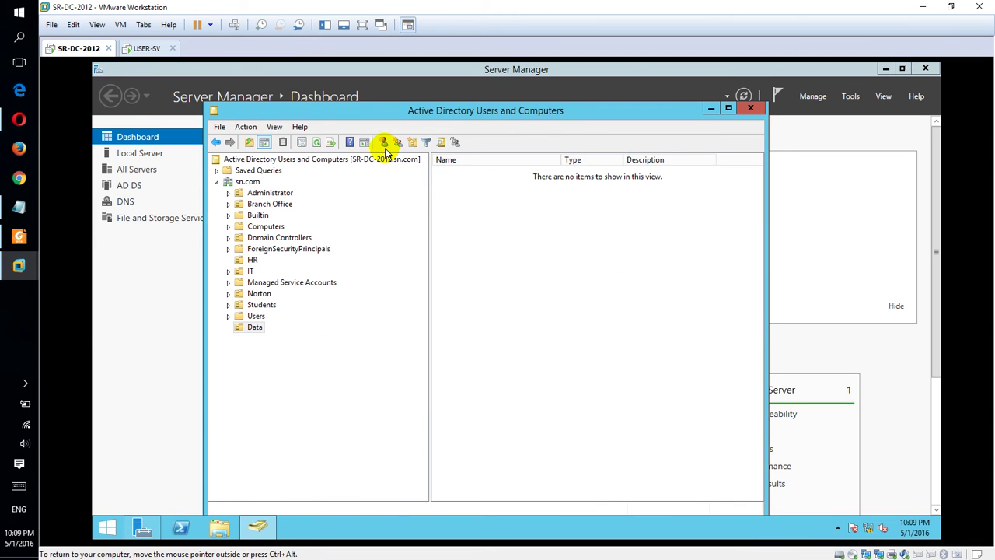
click(412, 142)
text(D01)
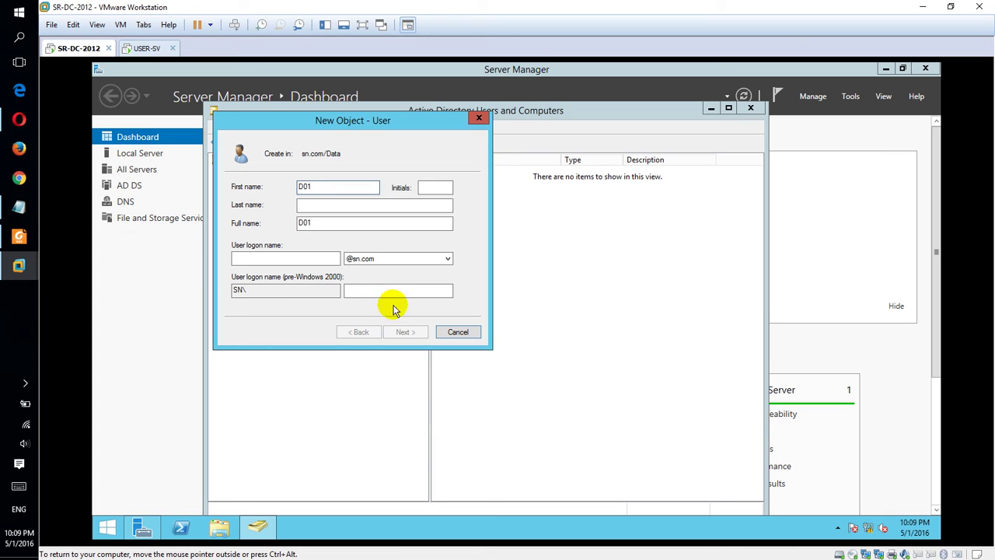
click(315, 257)
text(D01)
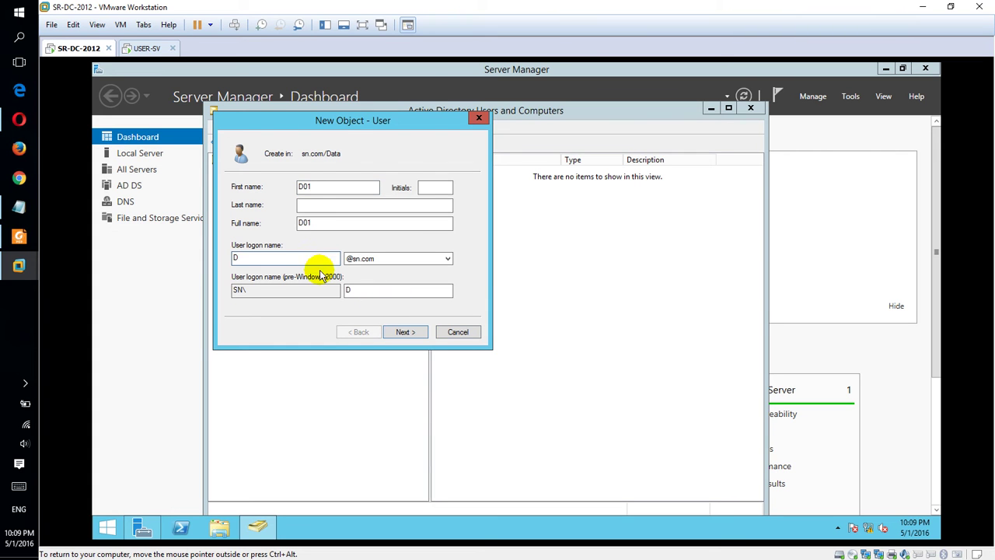
click(401, 331)
Step: Disable the forced password change, enable User cannot change password and Password never expires, and try submitting the account password
click(253, 226)
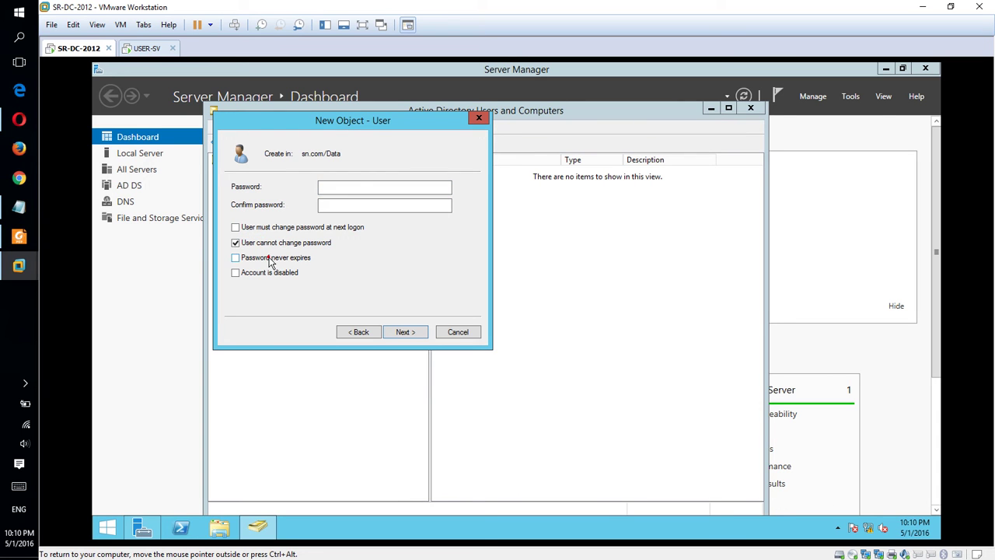
click(352, 186)
text(••)
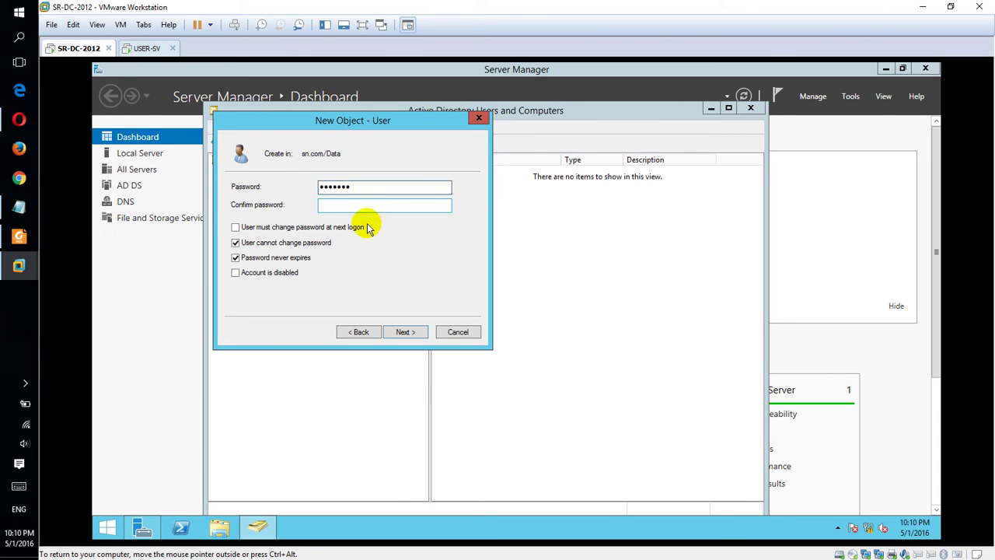
click(407, 330)
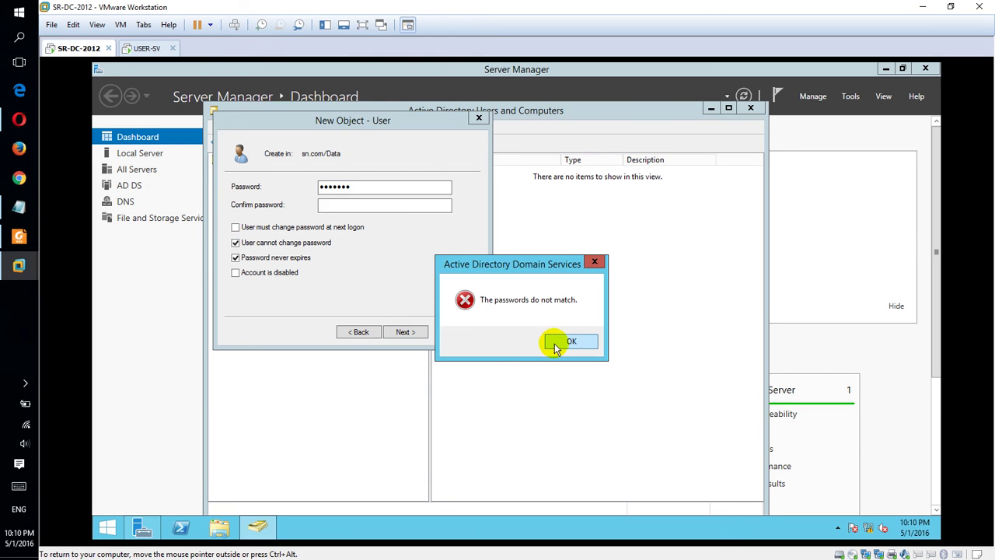
click(569, 342)
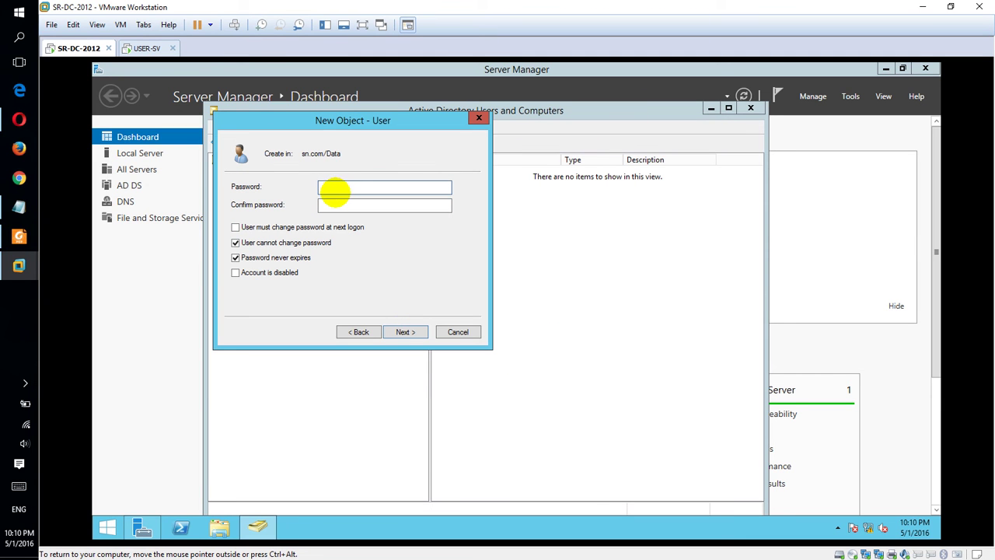
Step: Enter the account password in both the password and confirmation fields and finish creating user D01
text(•••••••)
key(Tab)
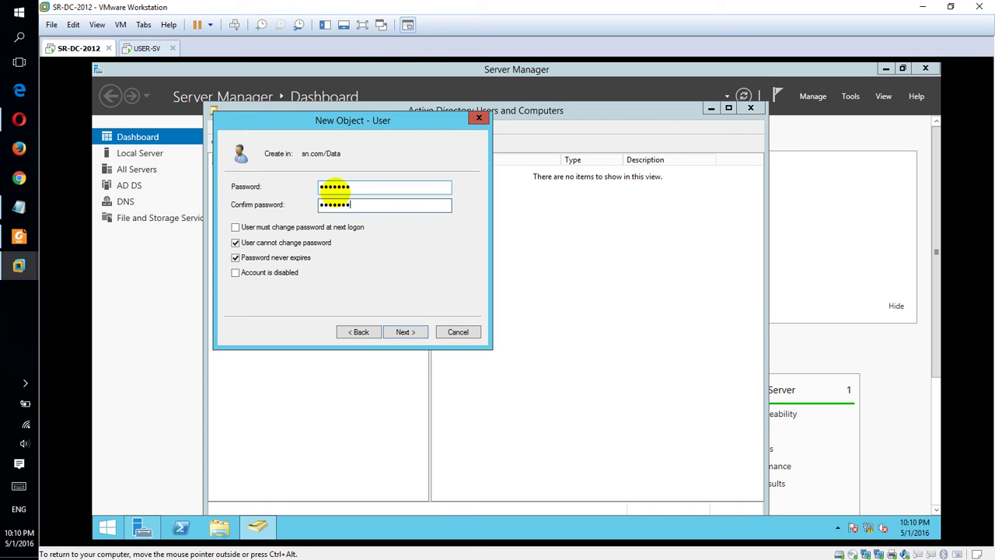
click(400, 332)
click(397, 332)
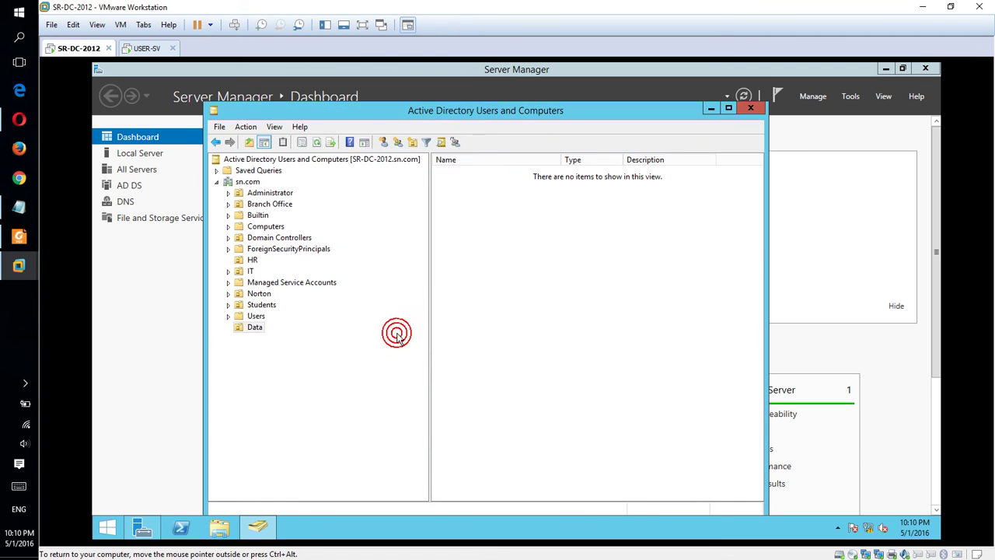
click(490, 275)
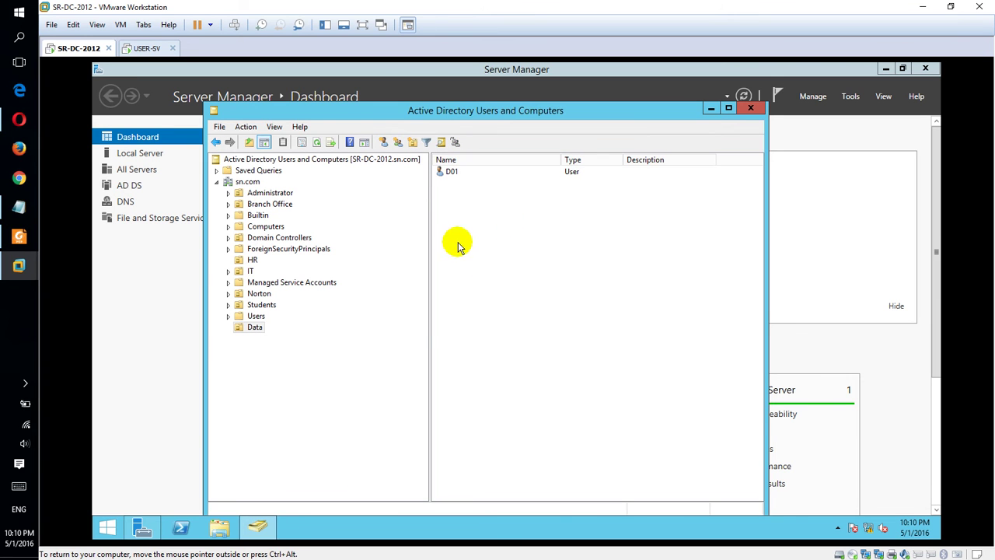
Step: Open Local Disk (C:) in File Explorer on the server
click(219, 528)
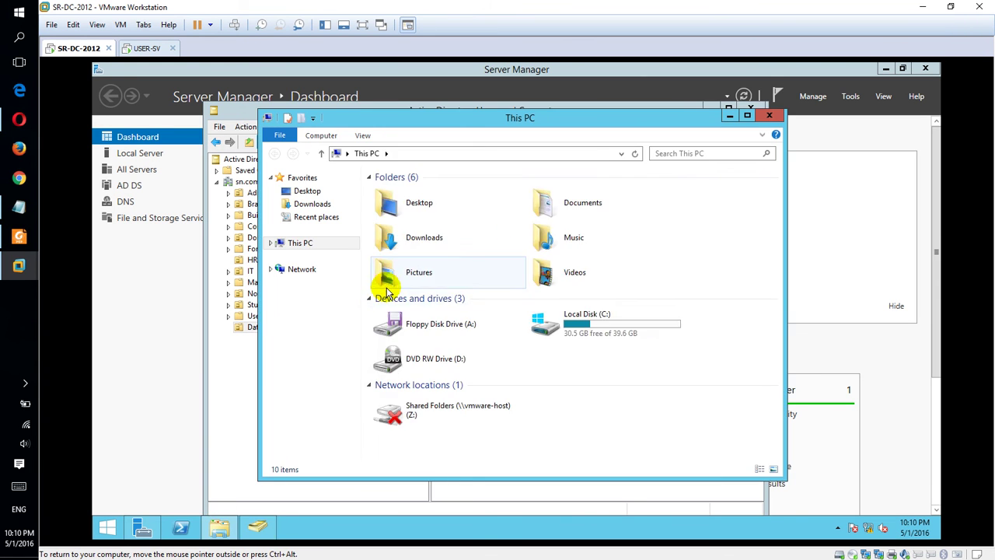
double_click(544, 327)
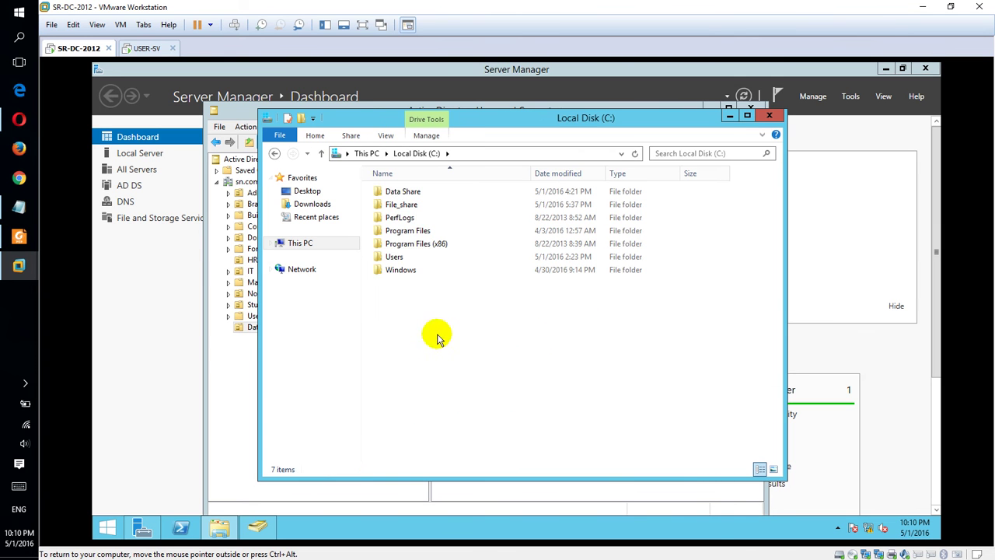
right_click(441, 349)
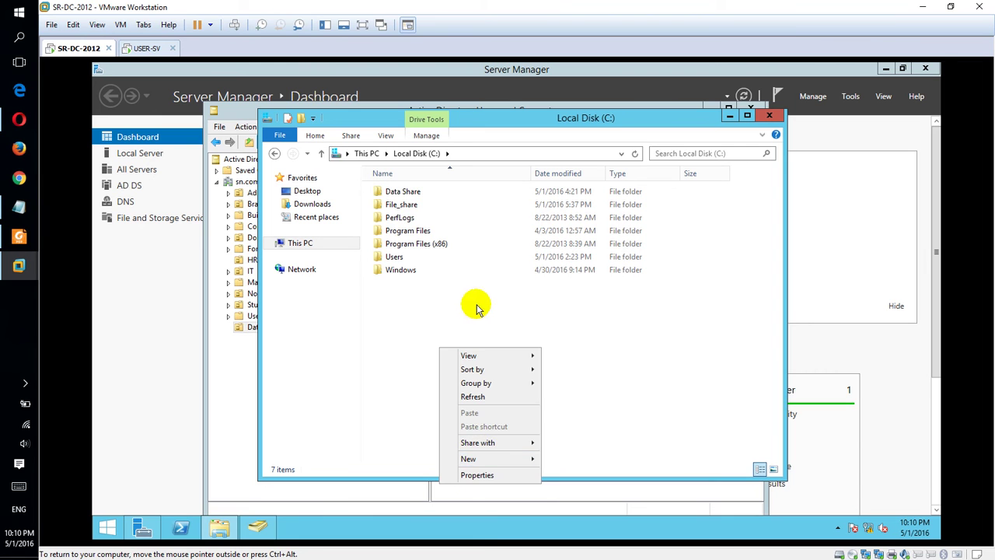
click(402, 191)
right_click(400, 190)
click(469, 377)
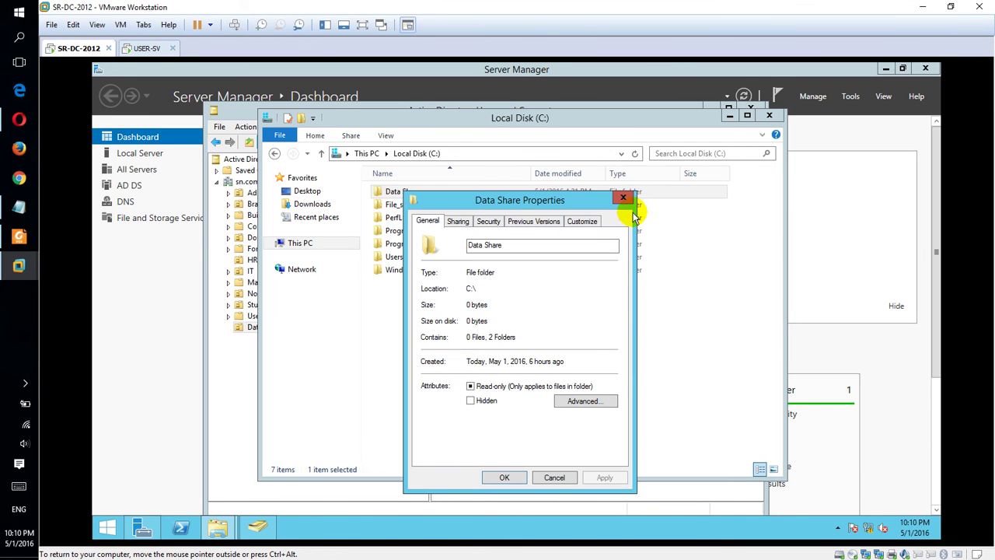
click(623, 198)
Step: Create a new folder named Data in the root of Local Disk (C:)
right_click(458, 412)
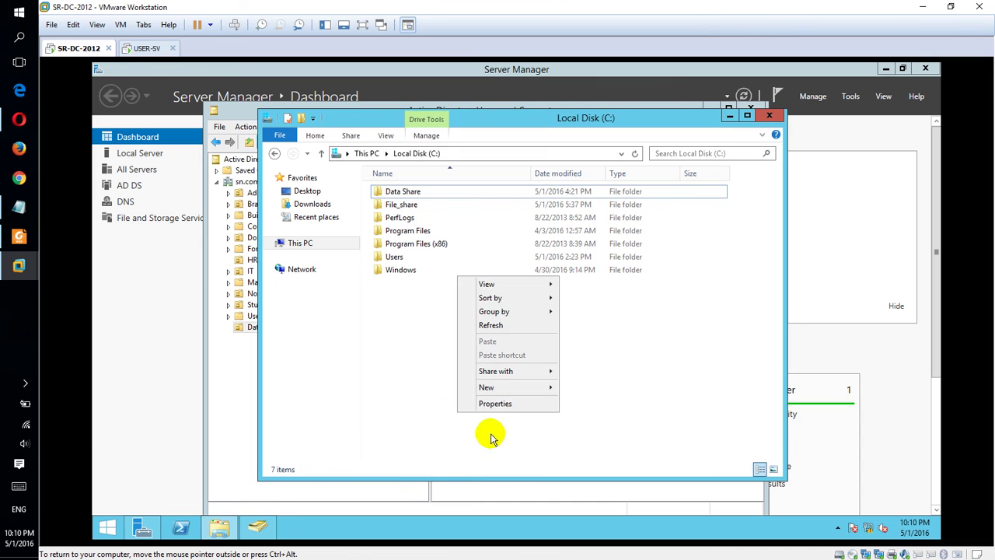
click(502, 387)
click(588, 387)
text(Da)
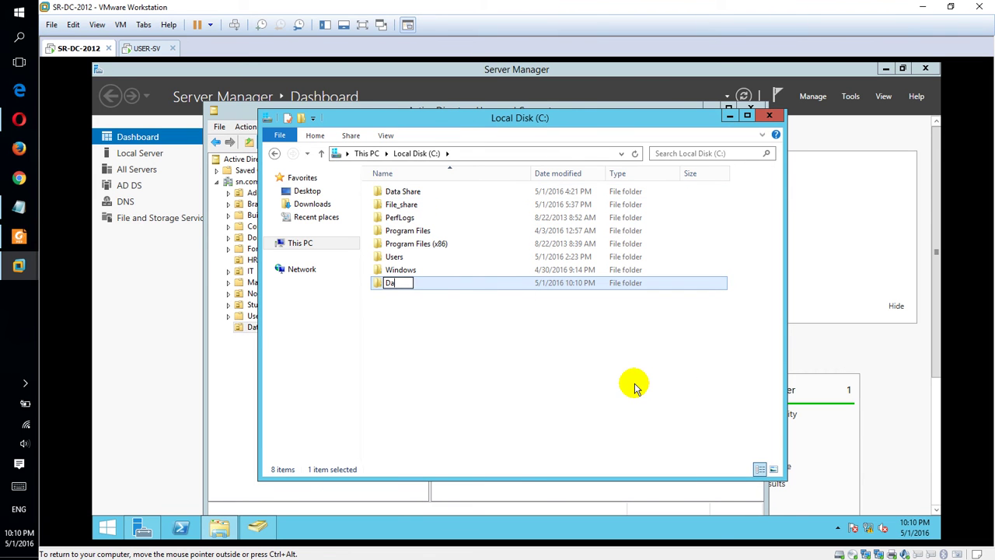
text(ta)
key(Return)
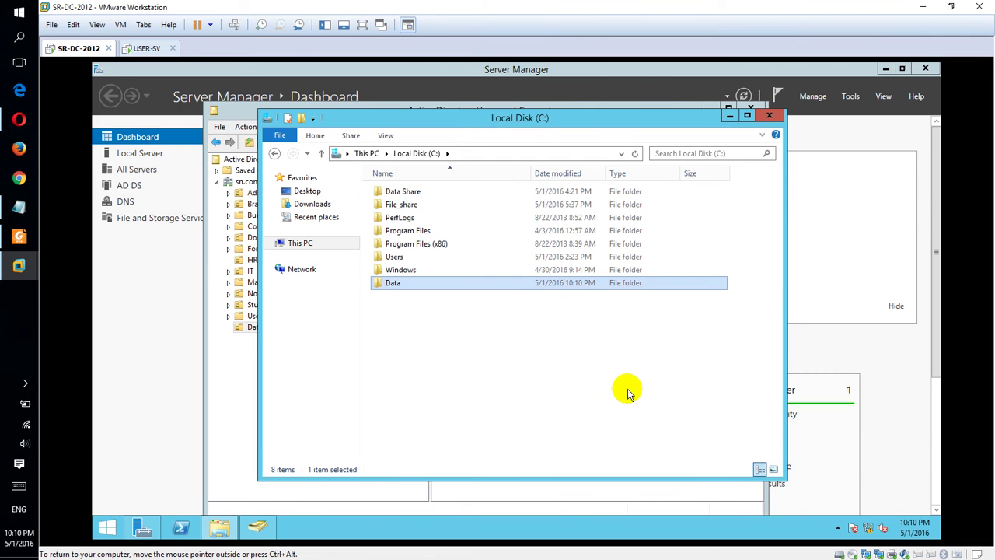
Step: Enable advanced sharing for the Data folder on C: with the share name Data$
right_click(519, 284)
click(557, 469)
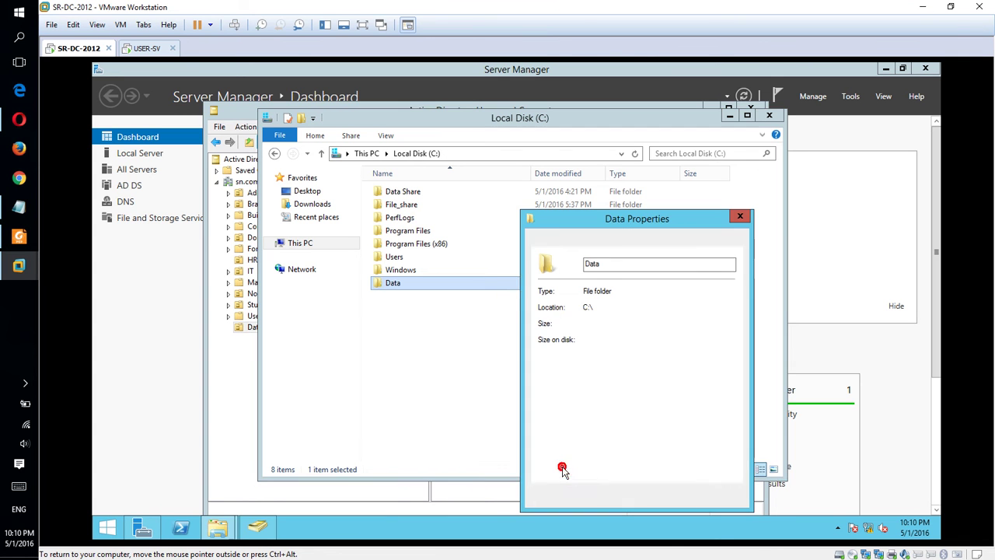
drag(580, 229, 401, 160)
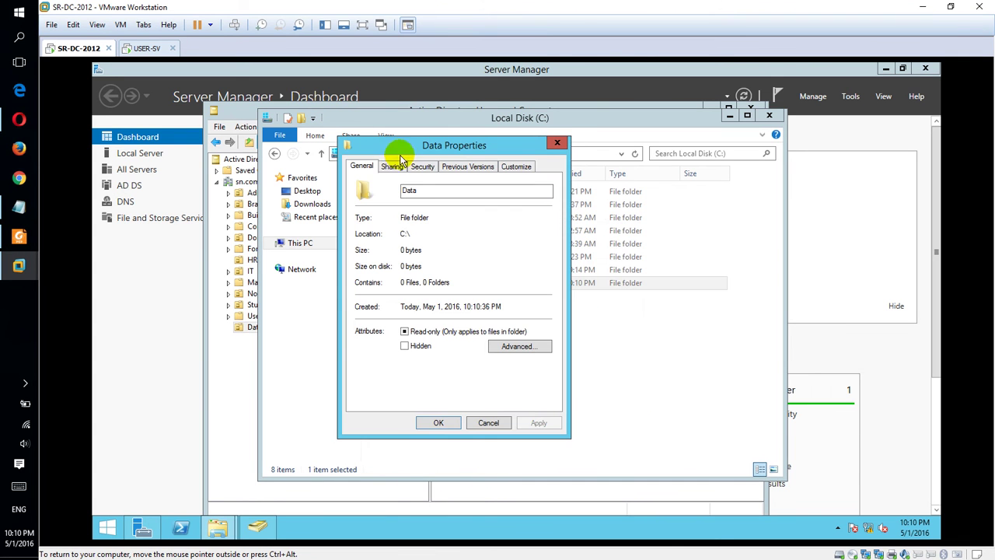
click(393, 166)
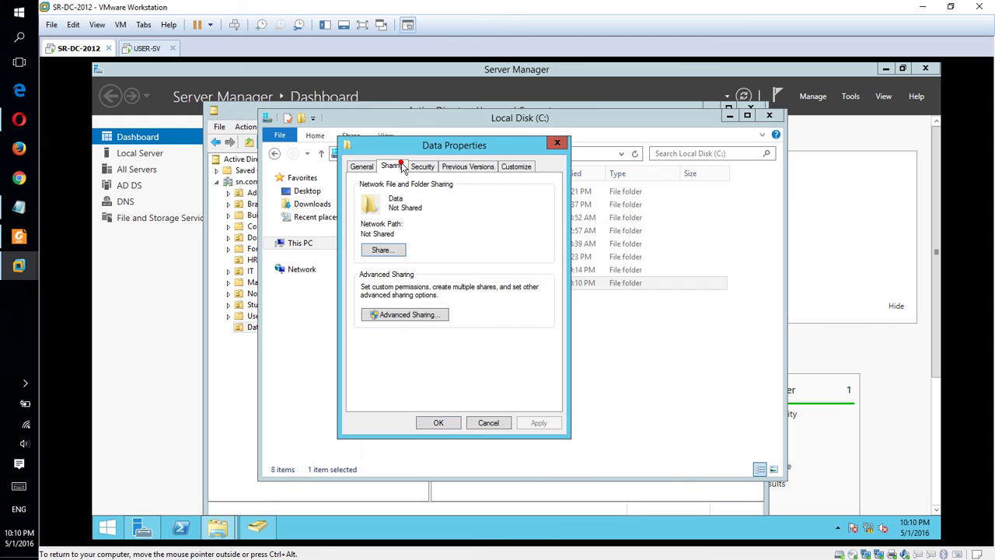
click(406, 314)
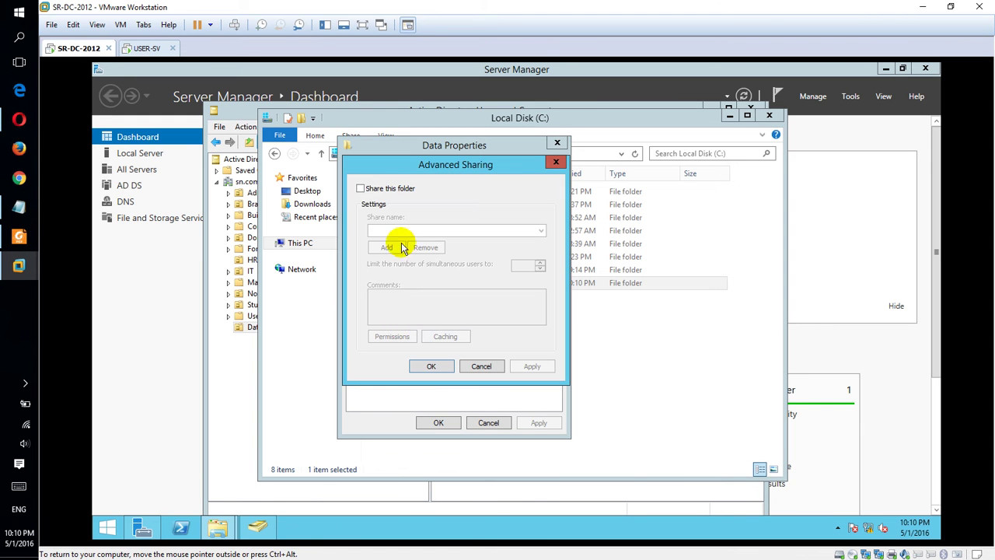
click(361, 190)
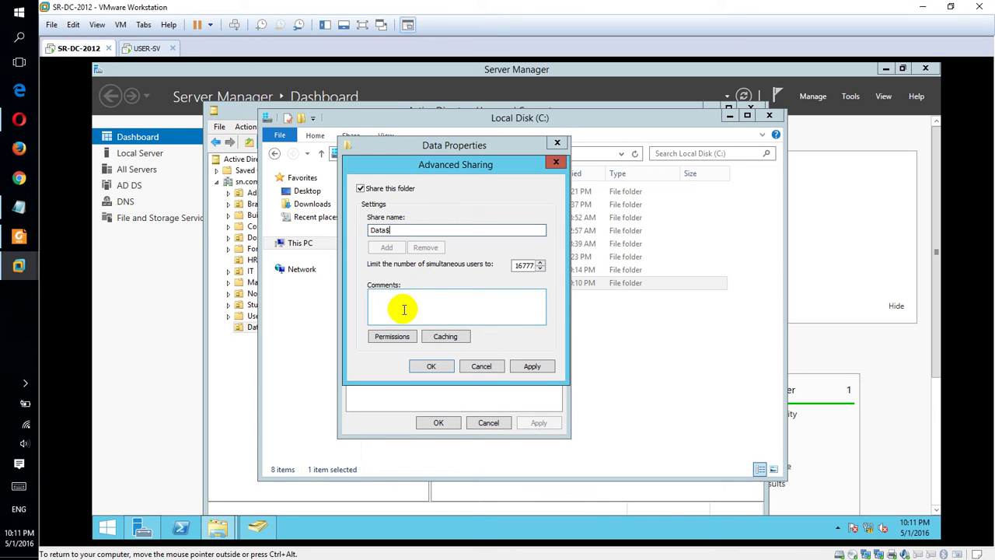
Step: Remove Everyone from the Data$ share permissions and add the Administrator and D01 accounts
click(392, 336)
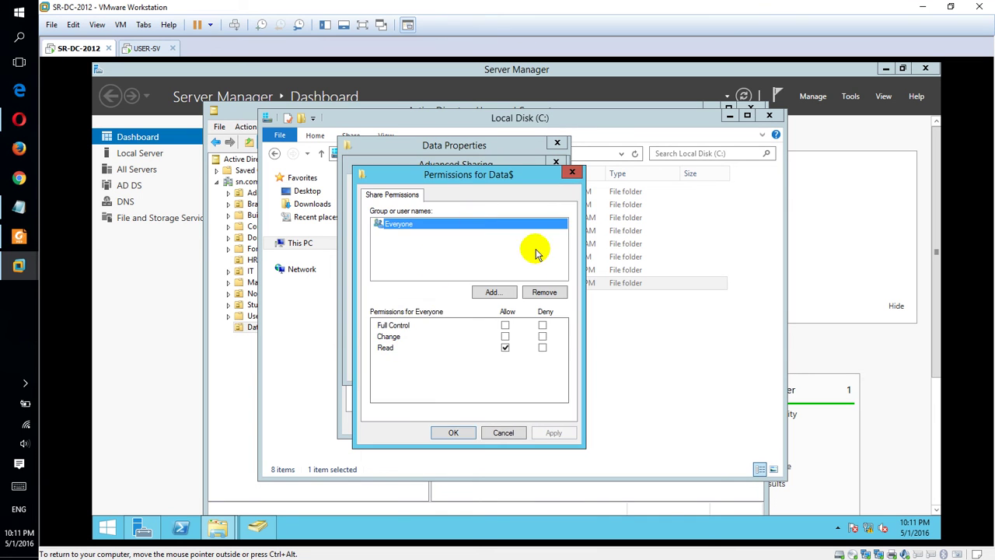
click(544, 293)
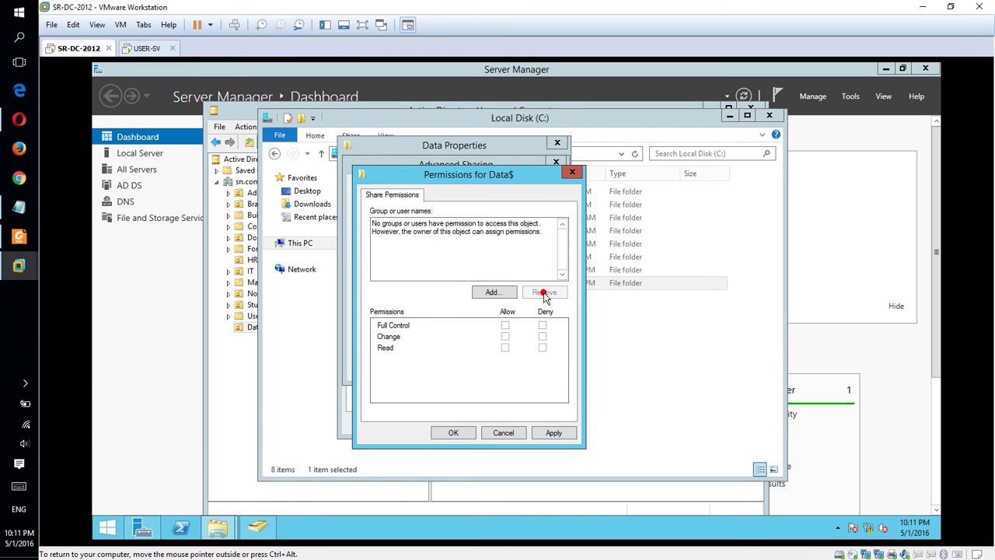
click(489, 293)
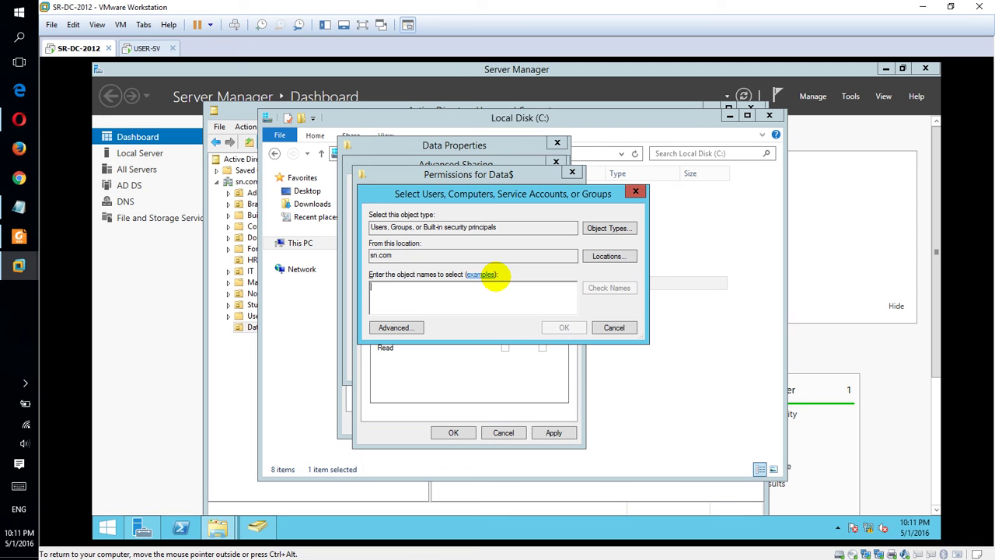
text(Ad)
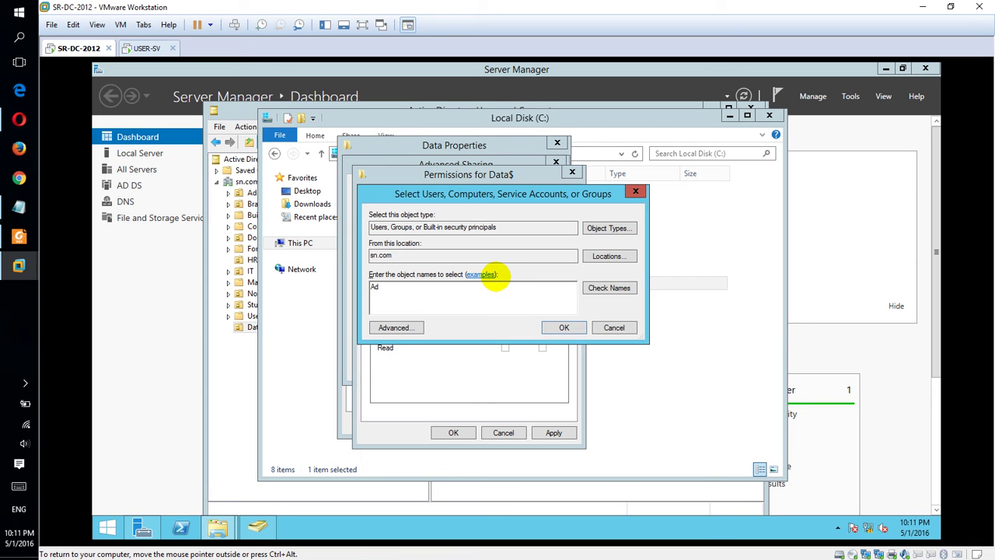
click(598, 287)
click(462, 288)
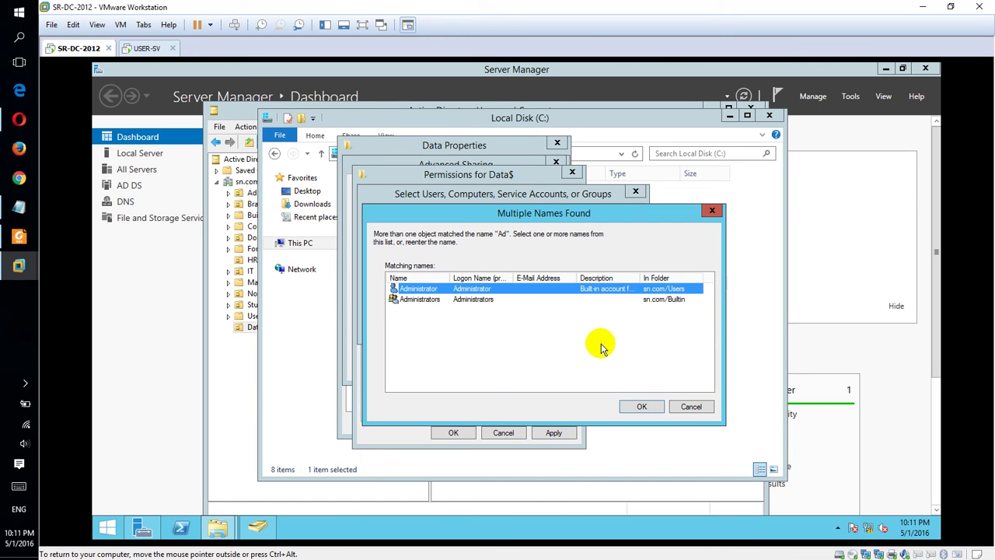
click(640, 406)
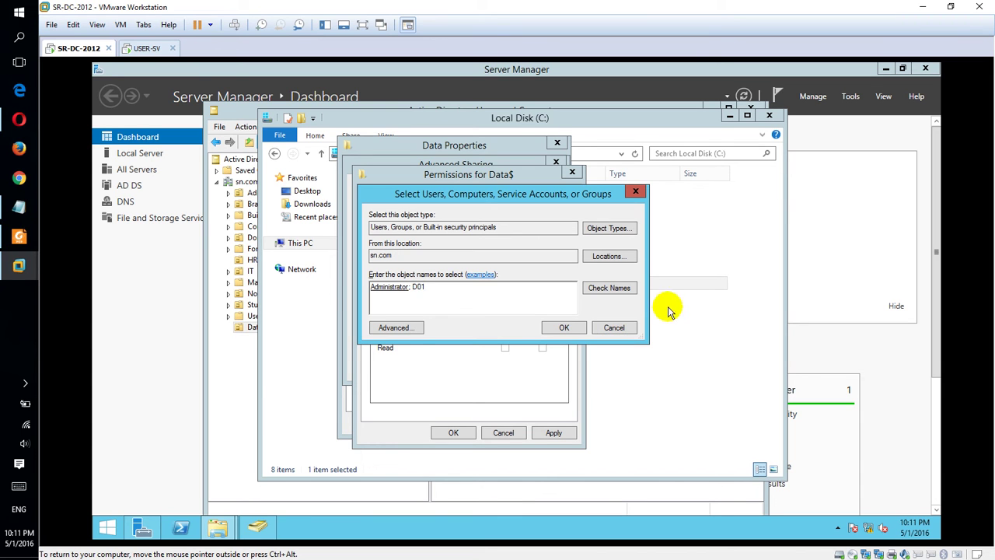
click(556, 327)
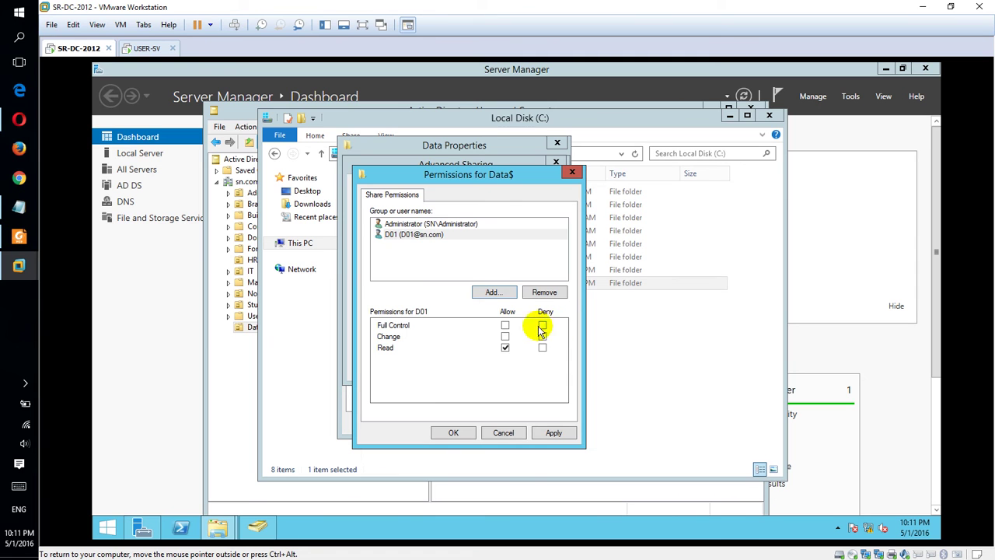
Step: Allow Change permission on the Data$ share for both D01 and Administrator, and apply the advanced sharing settings
click(505, 335)
click(451, 224)
click(505, 337)
click(544, 433)
click(450, 436)
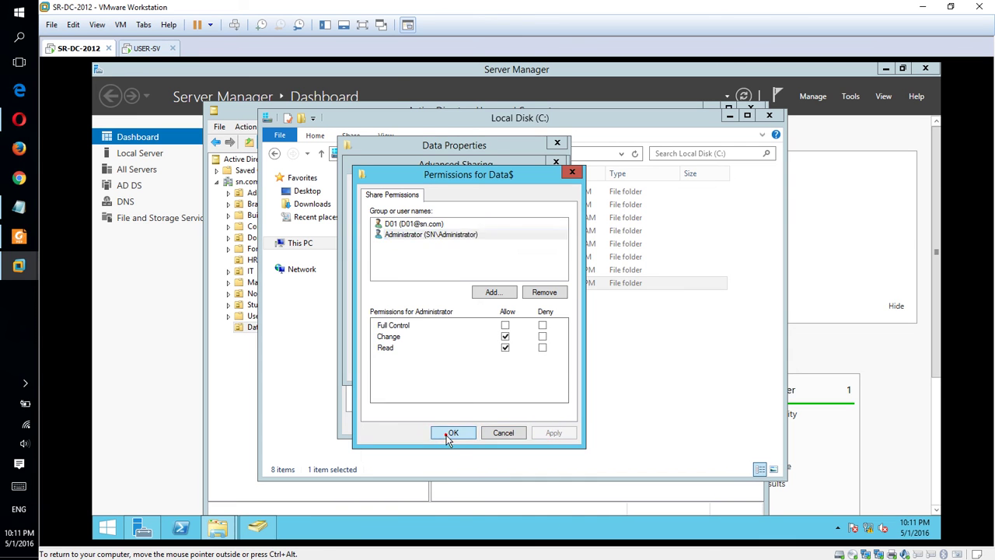
click(531, 366)
click(432, 366)
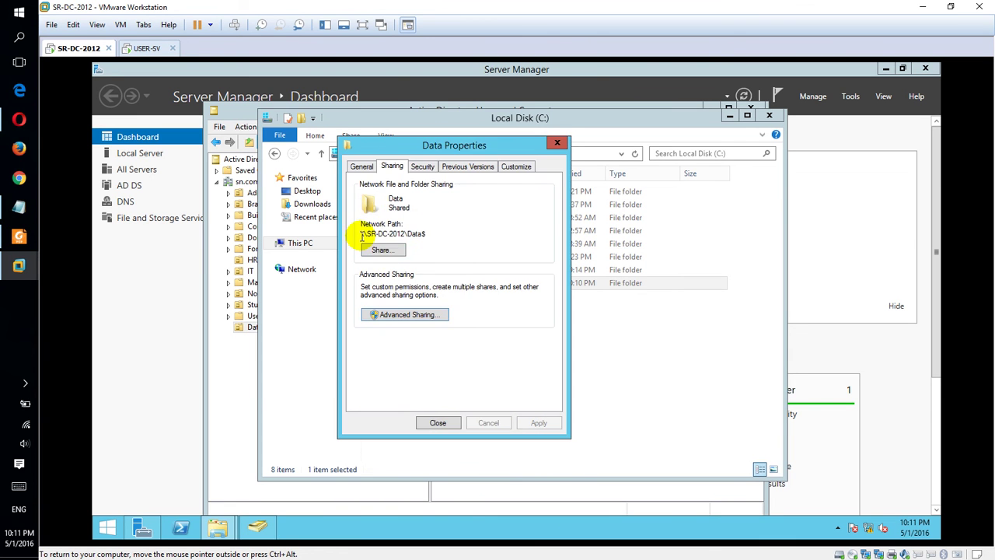
Step: Copy the network path \\SR-DC-2012\Data$ from the Data folder's sharing properties and close the properties
drag(360, 234, 447, 234)
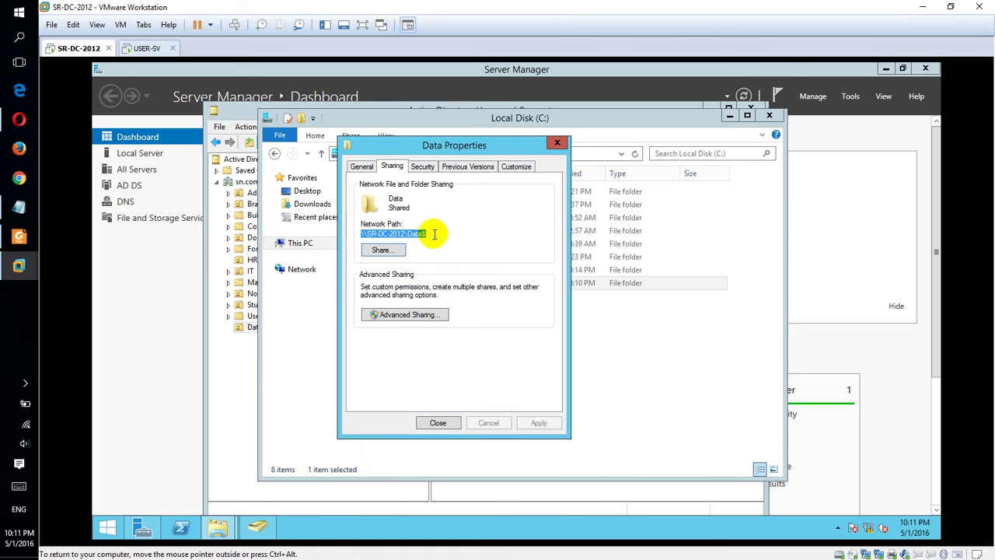
right_click(415, 233)
click(454, 267)
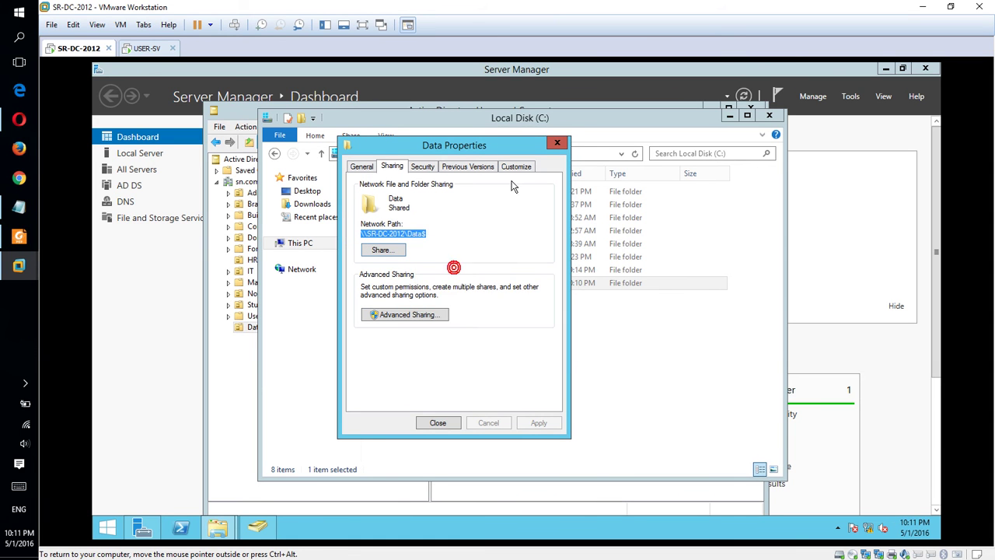
click(438, 422)
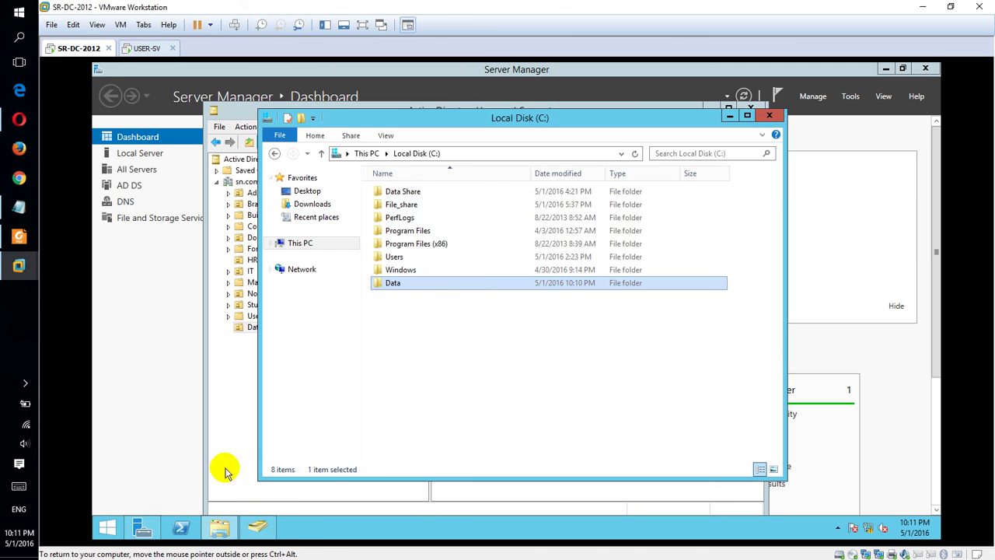
Step: Switch to Active Directory Users and Computers and open the profile settings of user D01 in the Data organizational unit
click(258, 528)
click(527, 290)
click(345, 371)
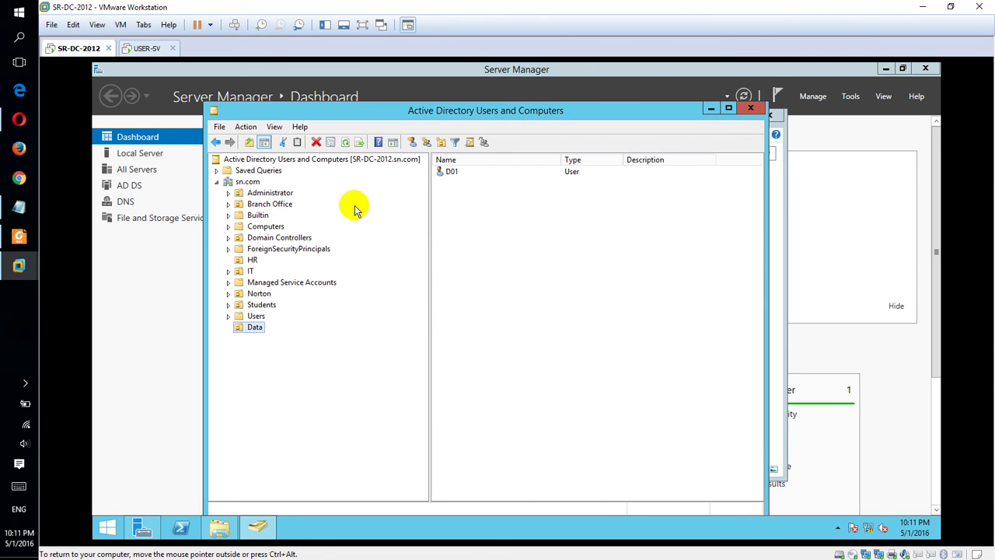
click(446, 174)
click(499, 261)
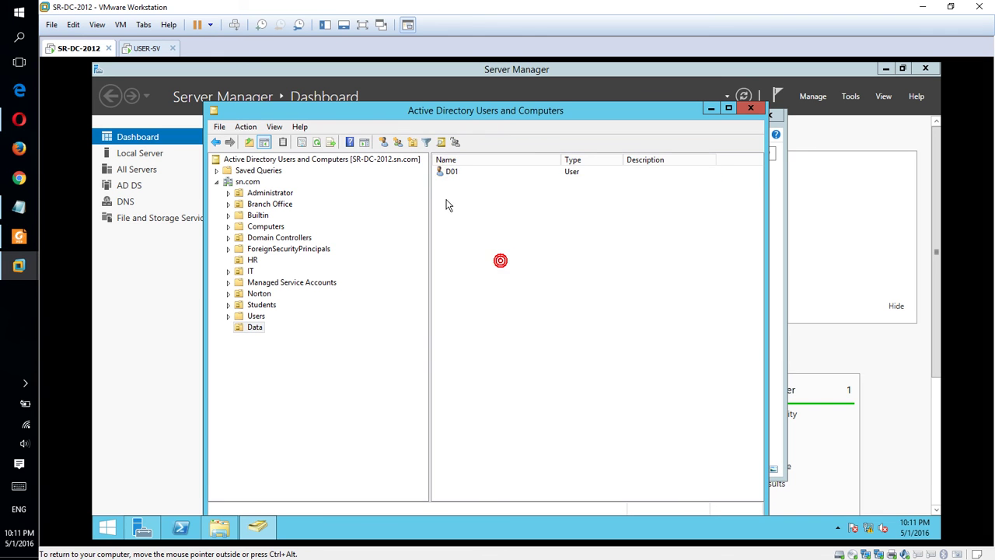
right_click(451, 175)
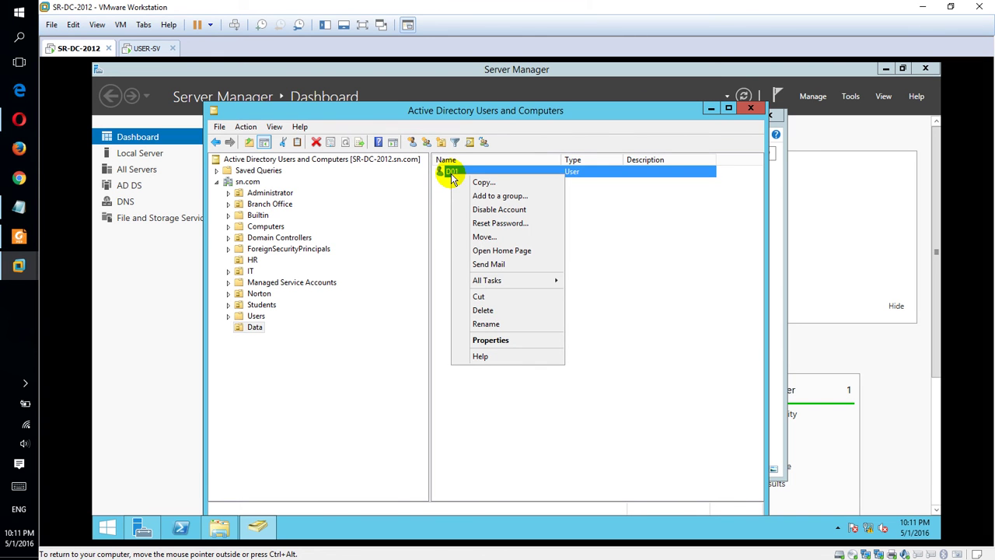
click(491, 340)
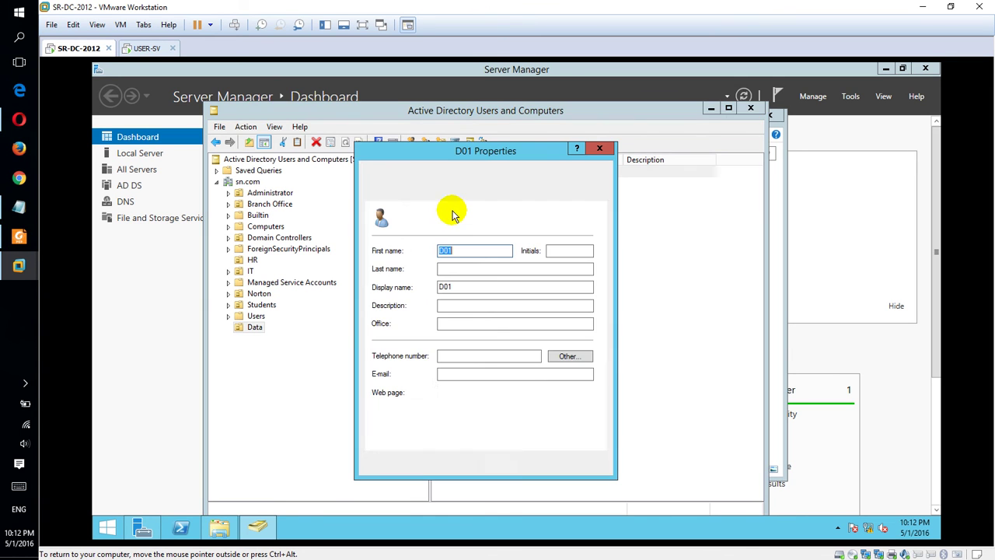
click(493, 196)
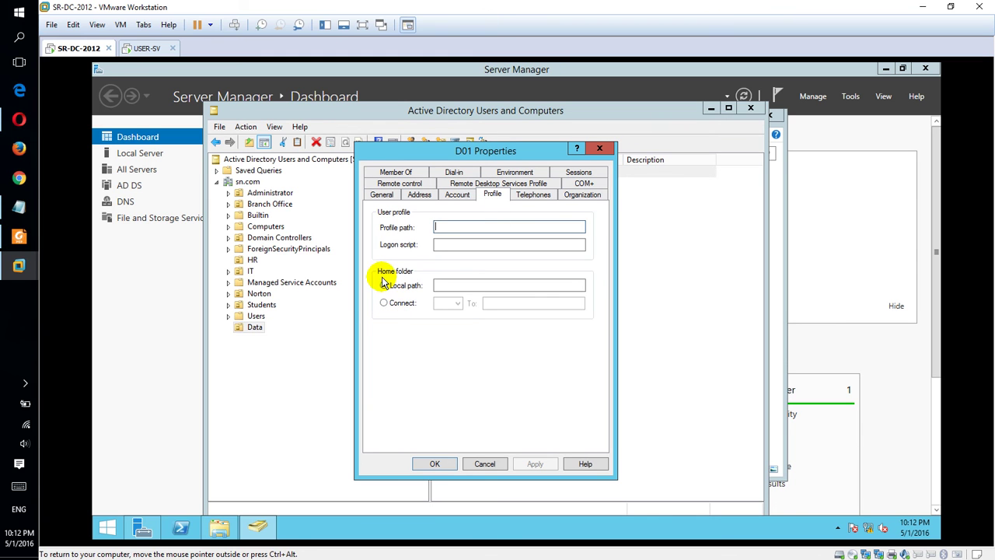
Step: Connect D01's home folder as drive P: to \\SR-DC-2012\Data$\%username% and apply the user properties
click(405, 303)
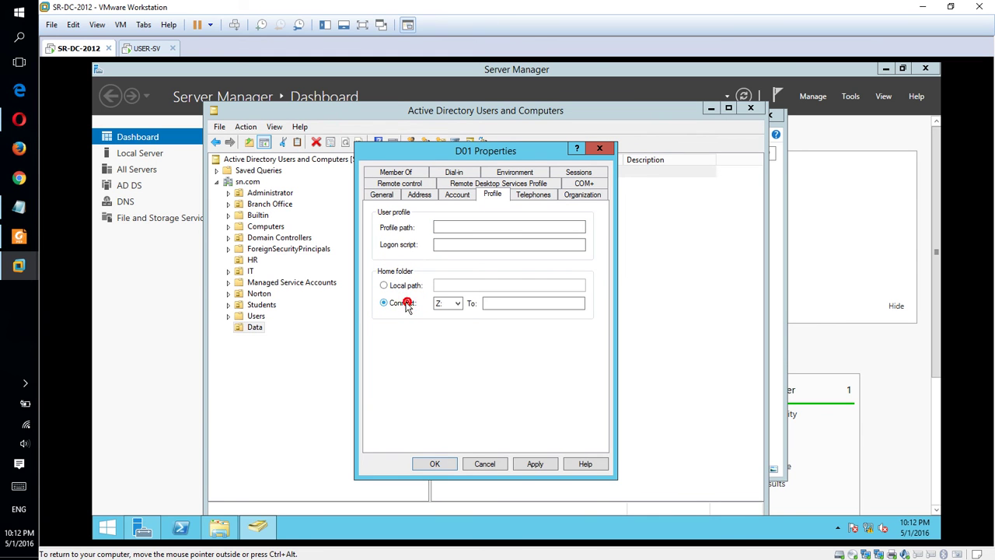
click(446, 304)
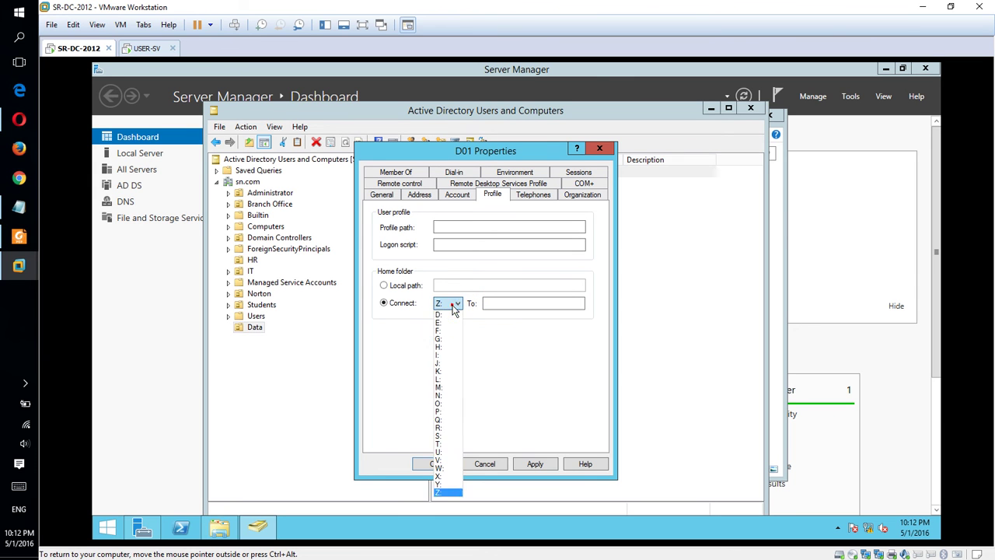
click(440, 411)
click(528, 304)
text(\SR-DC-2012\Data$\%)
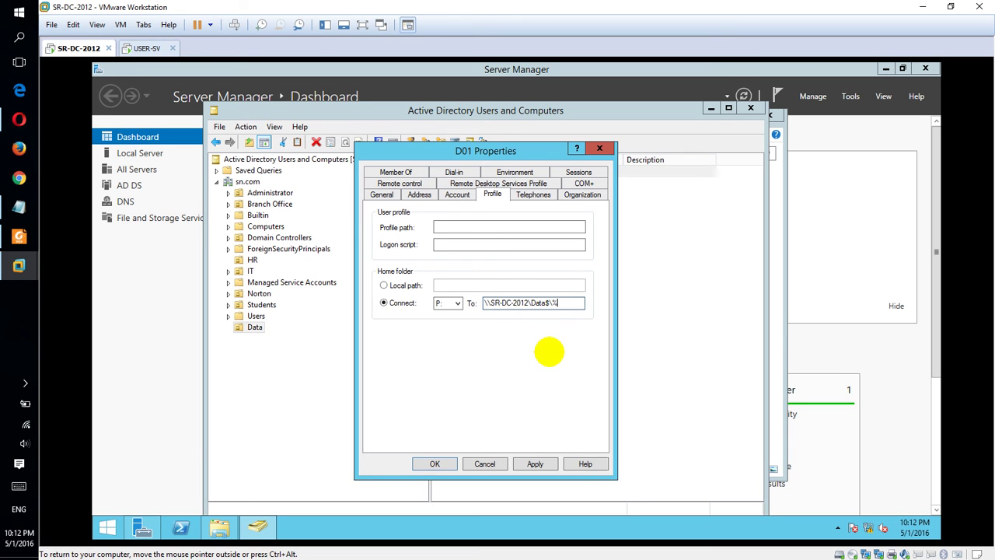
text(usemame)
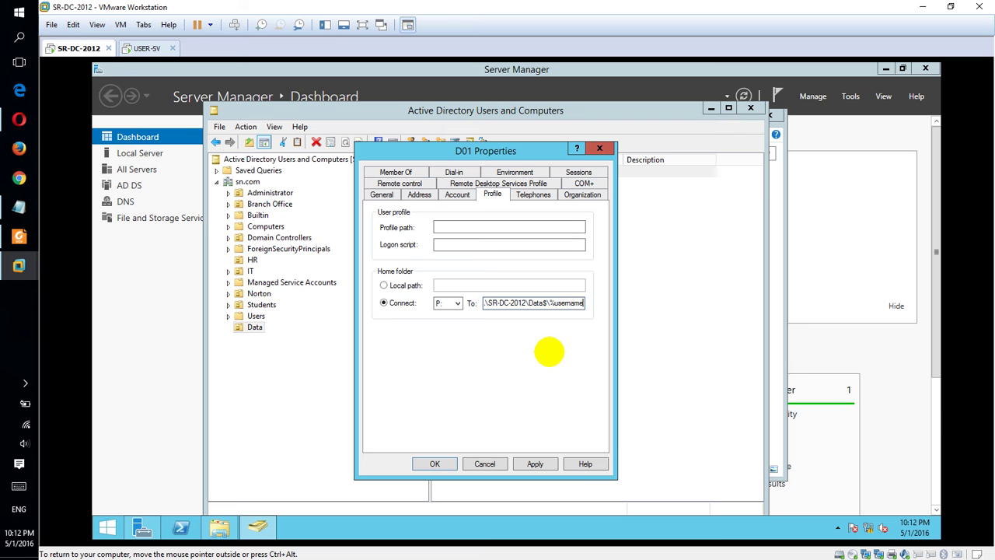
text(%)
key(ctrl+a)
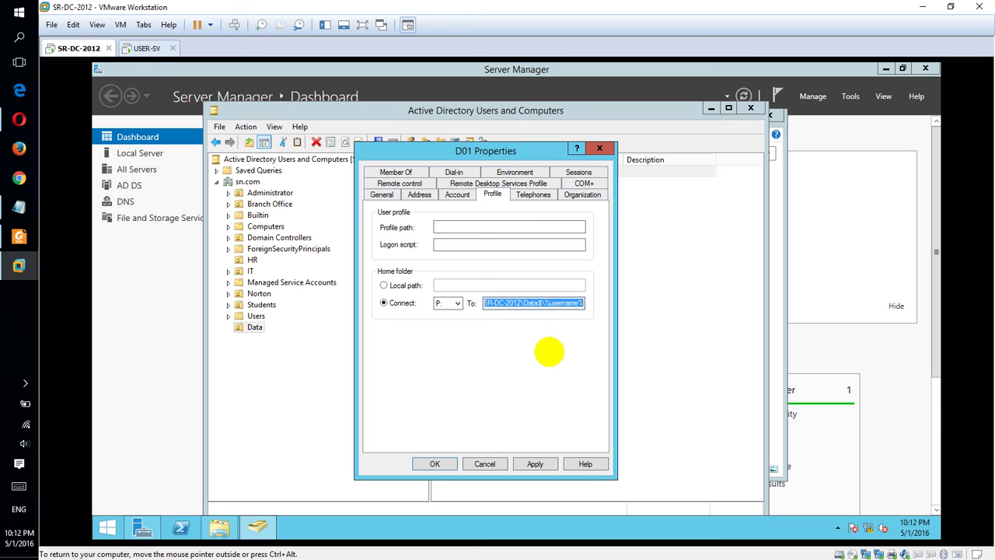
click(548, 464)
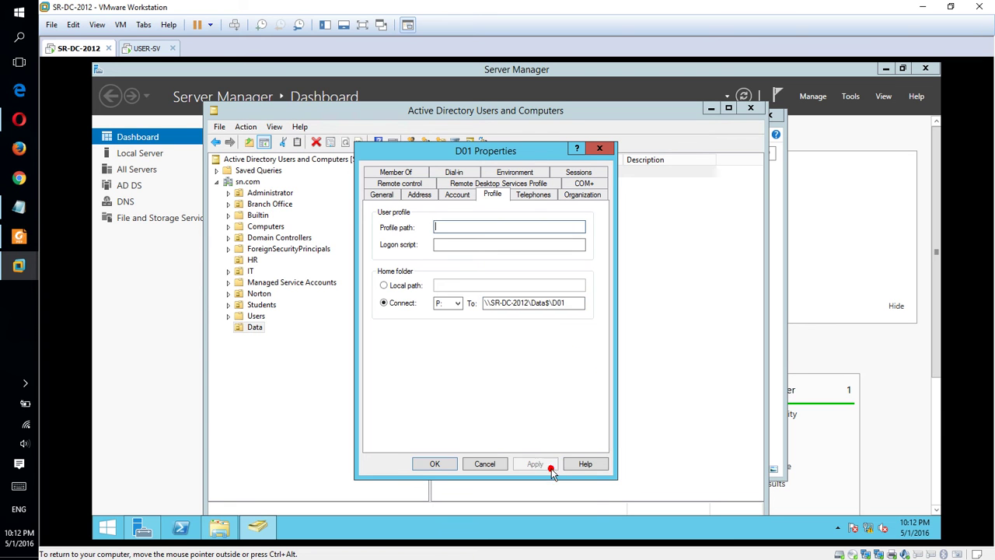
click(437, 463)
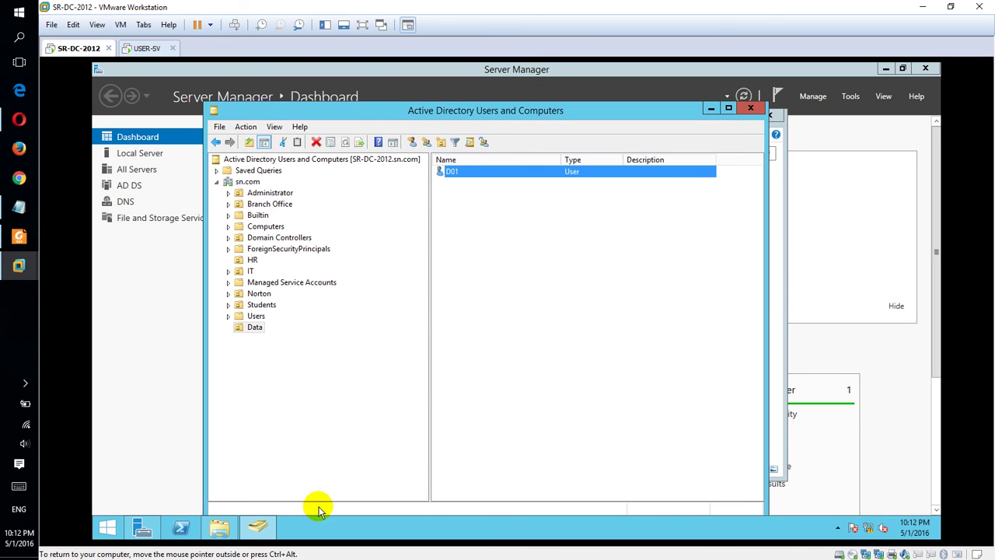
Step: Open the Data folder on C: in File Explorer to check for D01's home folder
click(221, 527)
click(421, 342)
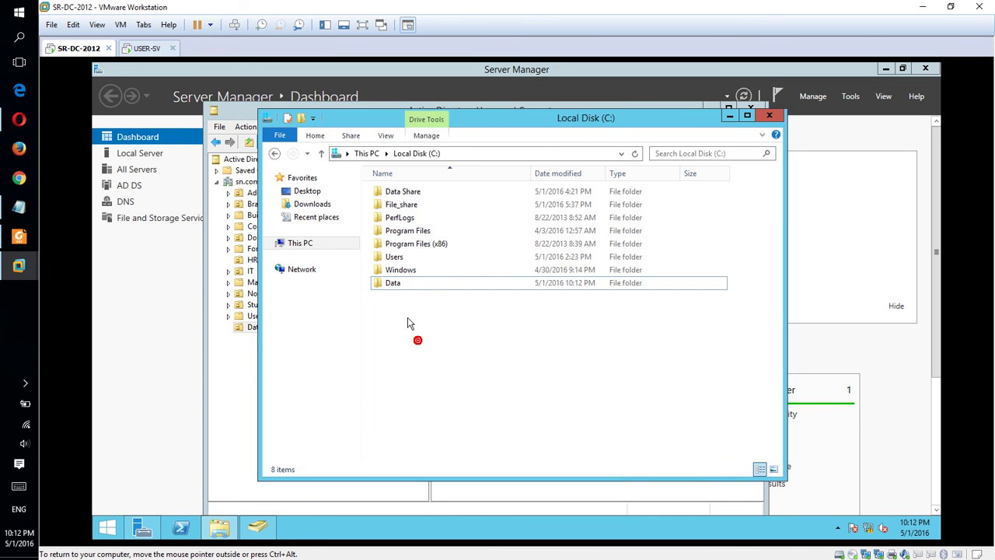
double_click(402, 287)
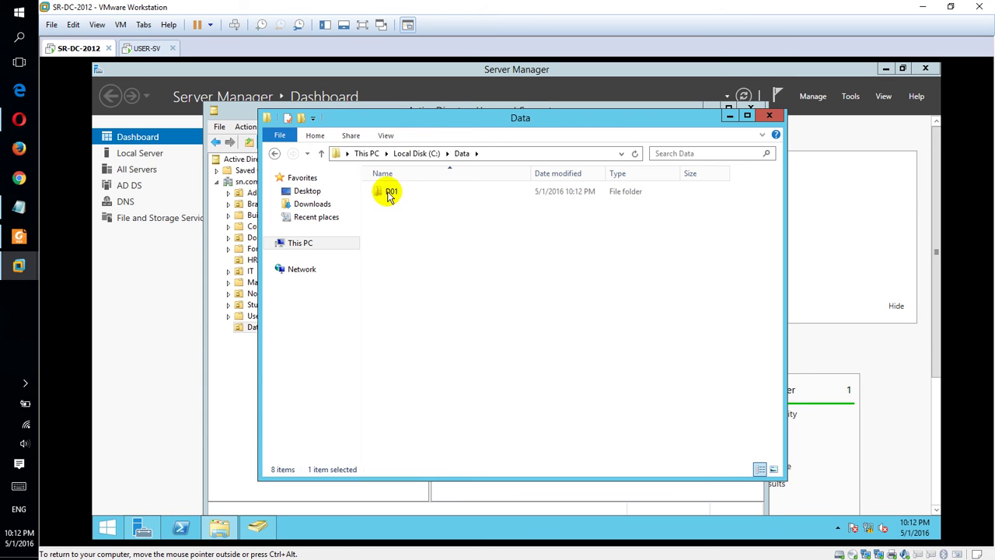
Step: Arrange the Data folder window and Active Directory Users and Computers side by side so both lists are visible
drag(439, 128, 604, 131)
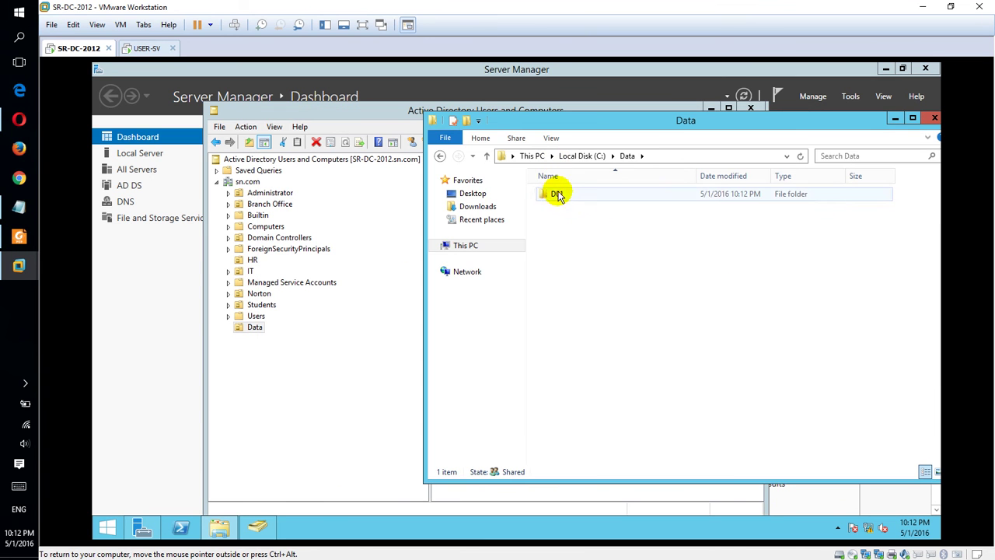
drag(317, 113, 252, 100)
drag(703, 223, 527, 216)
drag(378, 97, 320, 82)
click(354, 173)
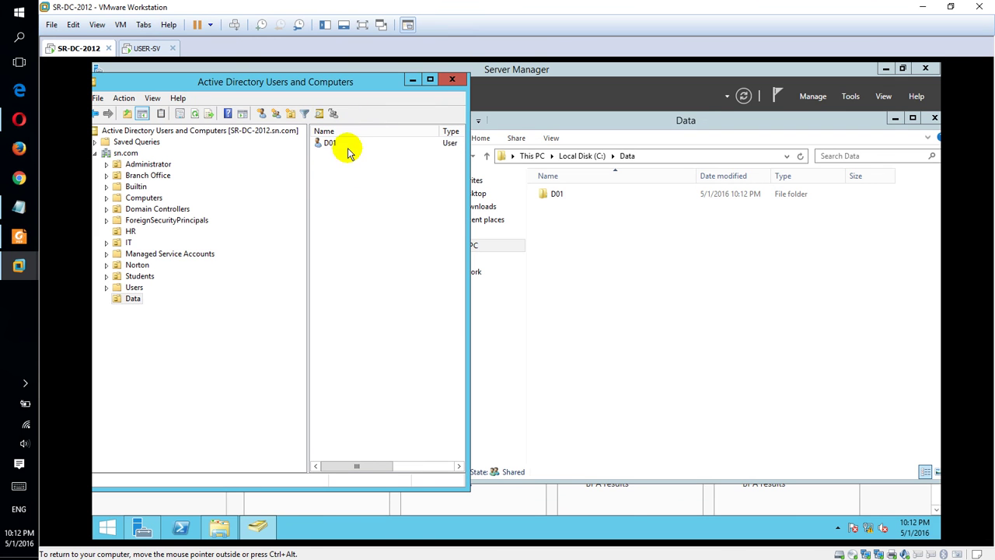
Step: Copy user D01 to create user D02 with logon name D02, entering the account password in both the password and confirmation fields
click(347, 146)
right_click(347, 146)
click(380, 154)
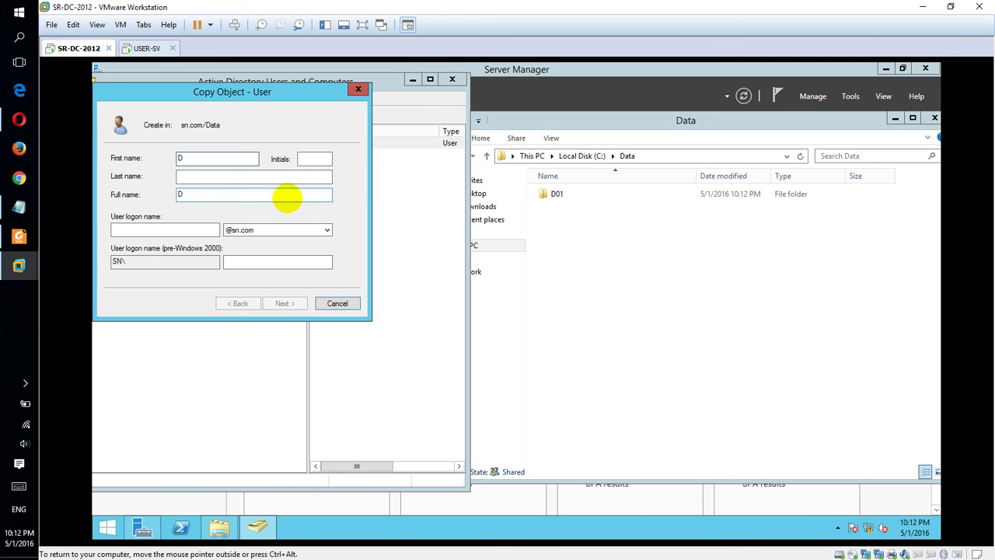
click(207, 231)
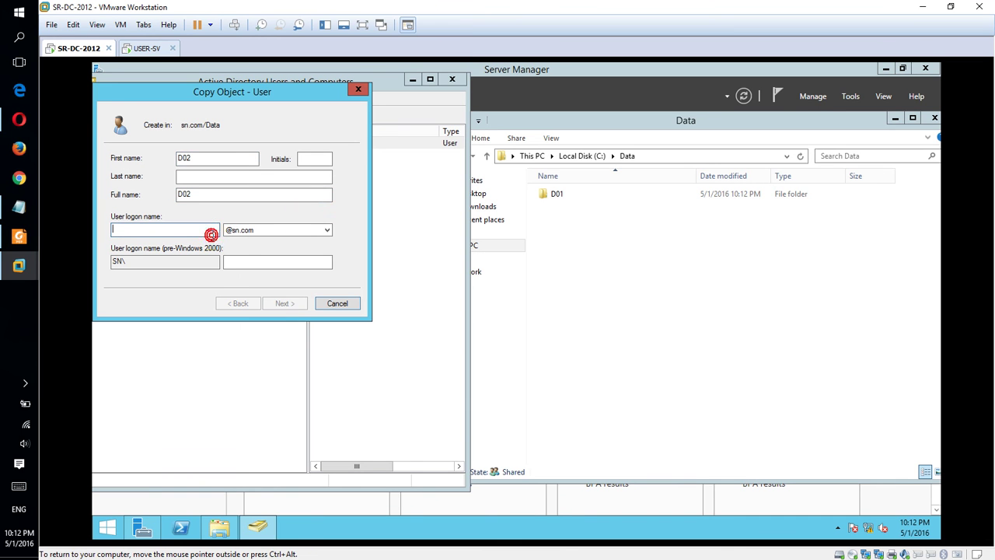
text(D02)
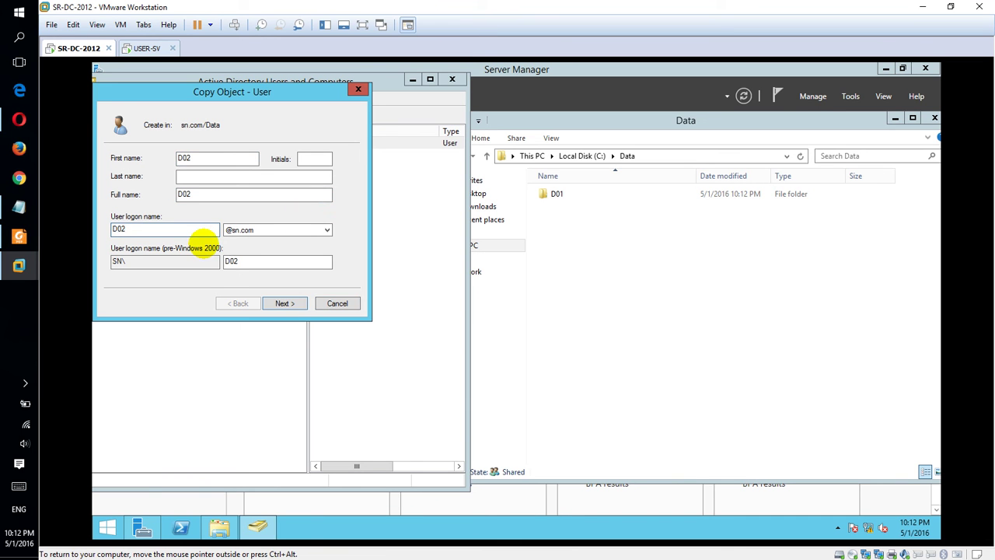
click(281, 303)
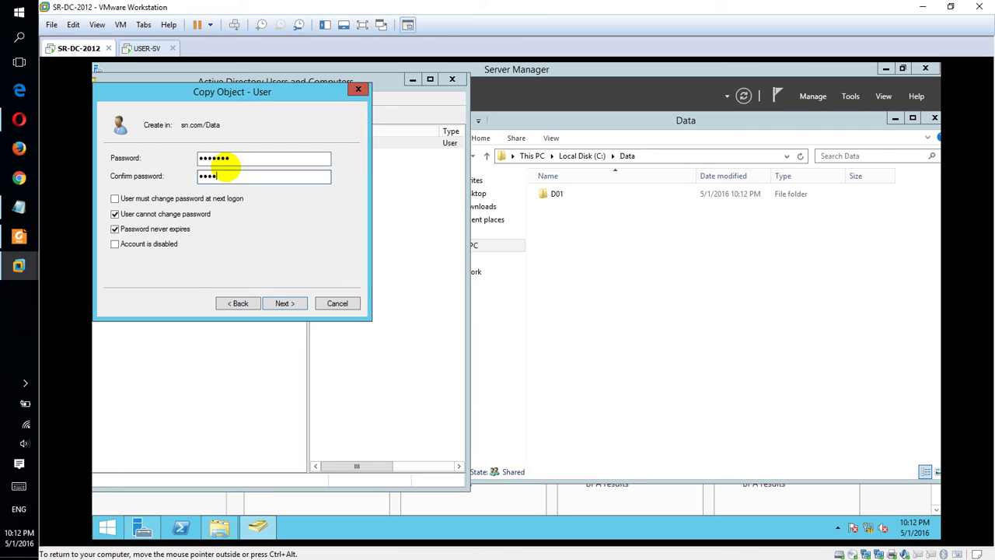
click(284, 303)
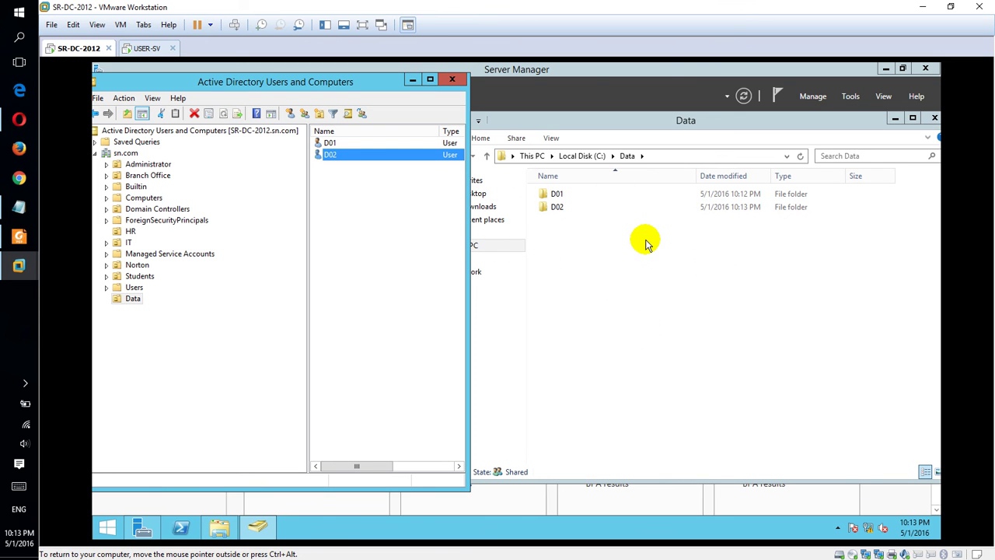
right_click(342, 159)
click(318, 241)
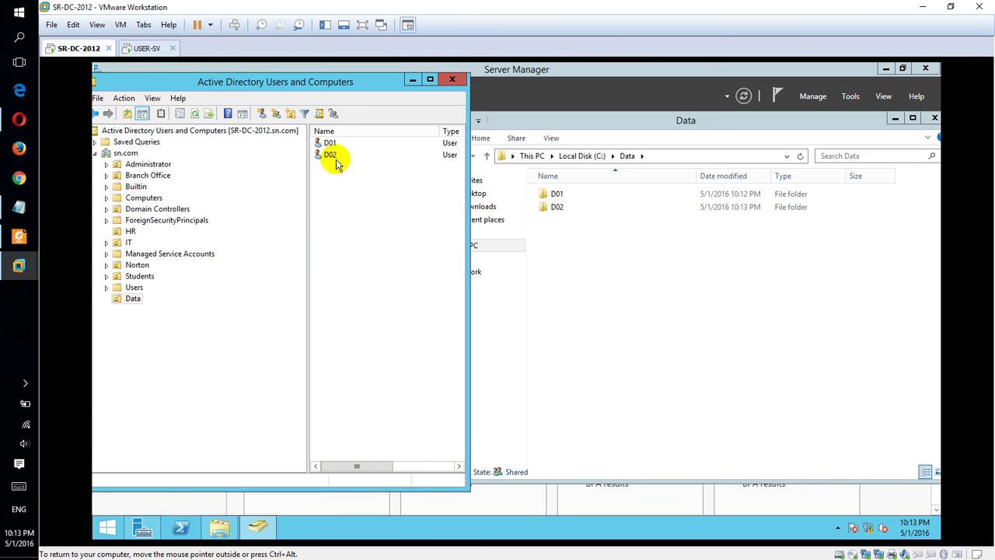
Step: Switch to the USER-SV virtual machine
click(143, 50)
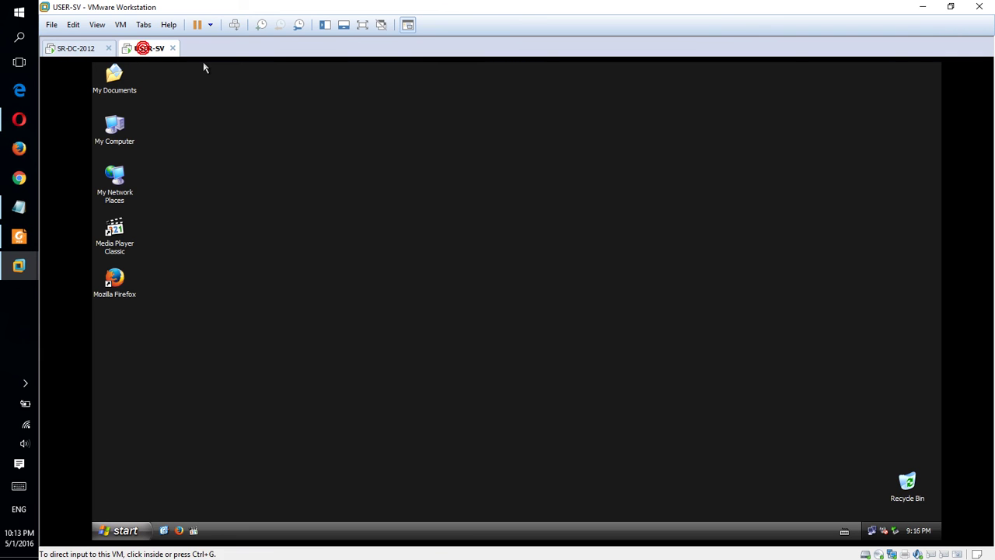
Step: Refresh the USER-SV desktop and log the current user off Windows
right_click(420, 183)
click(449, 201)
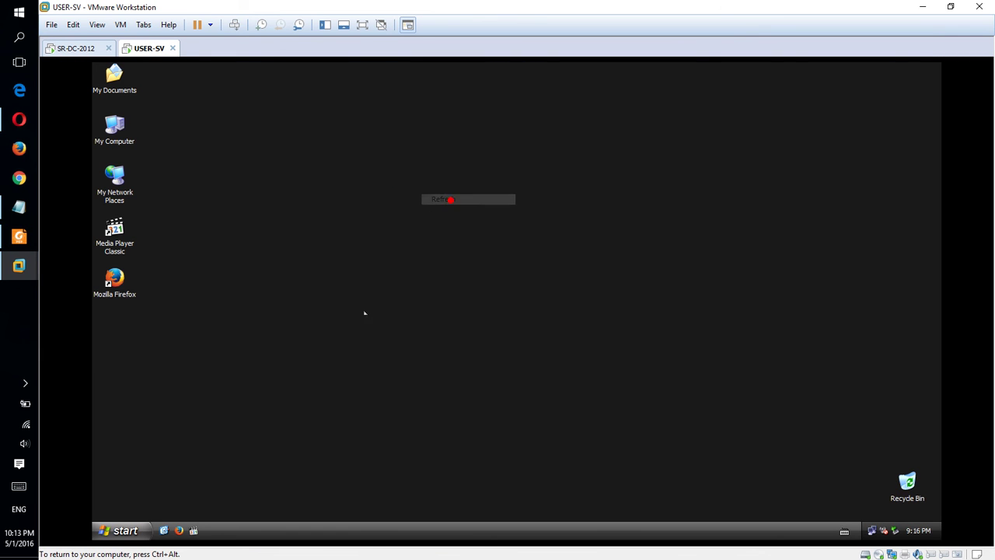
click(124, 531)
click(246, 508)
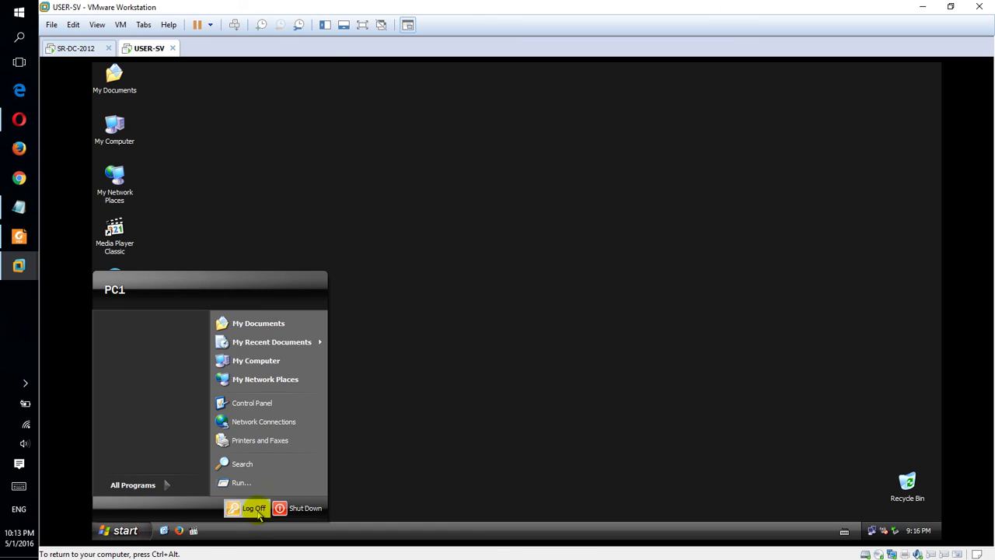
click(511, 314)
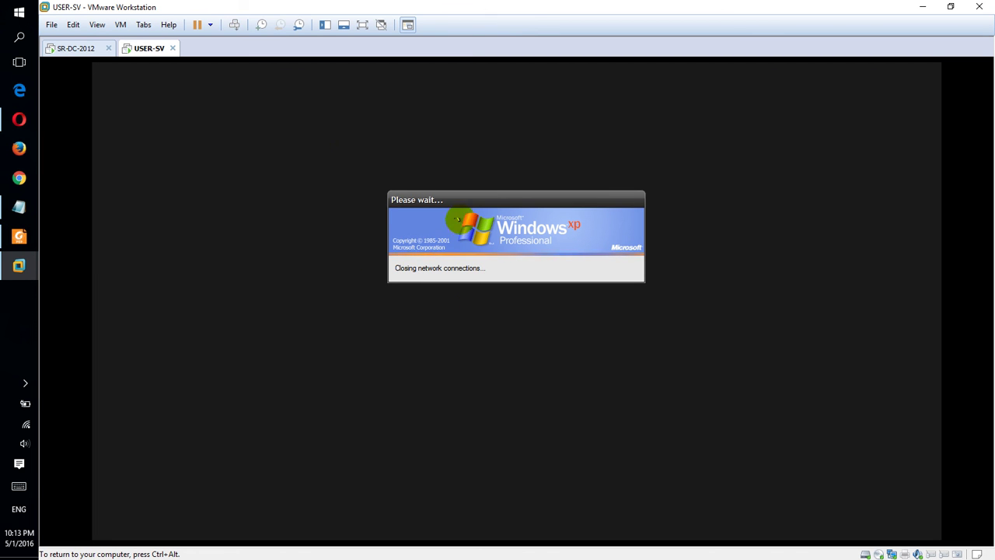
click(24, 384)
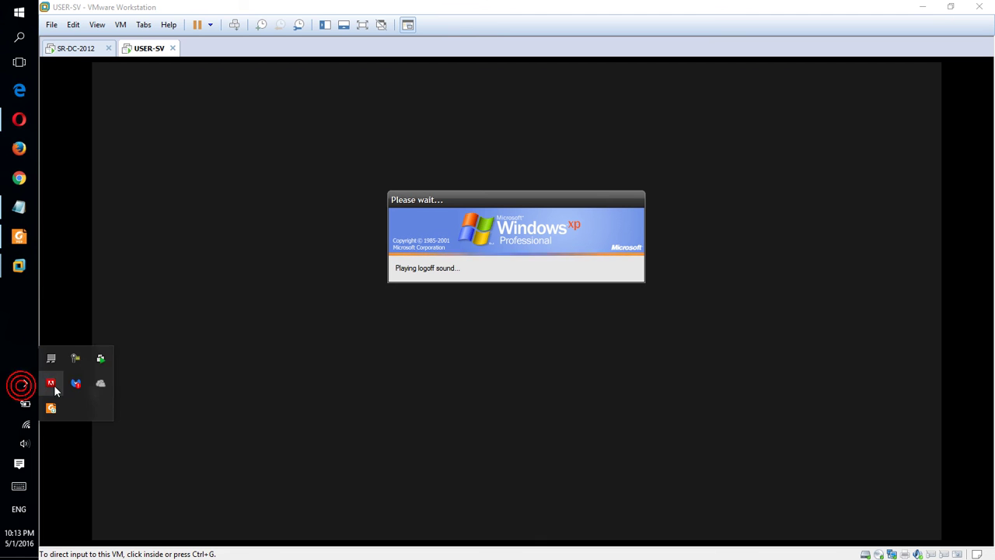
right_click(73, 357)
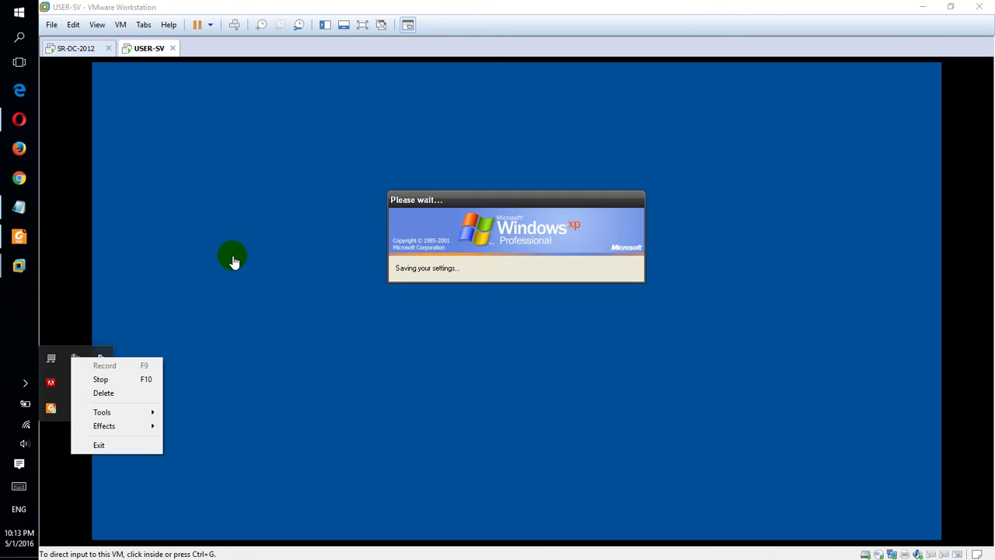
click(74, 360)
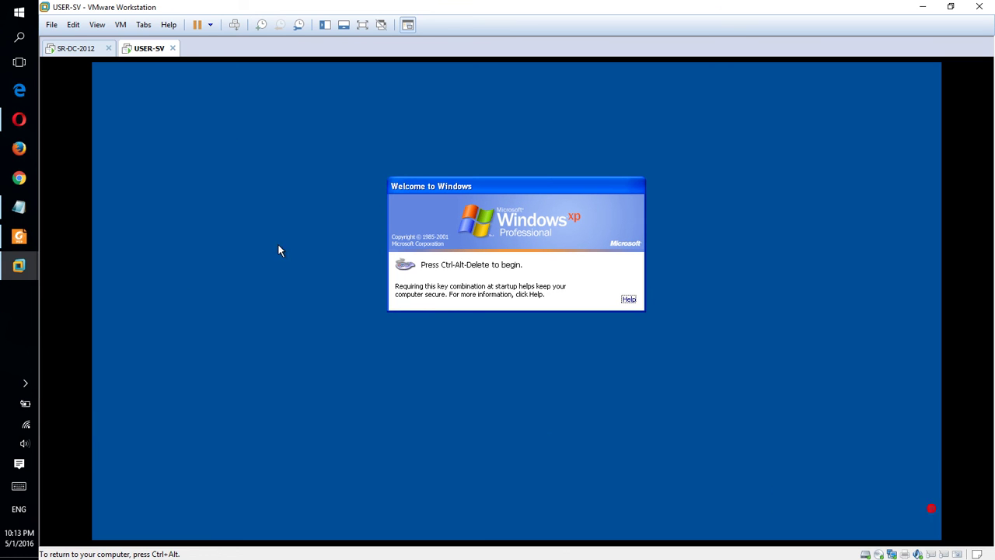
Step: Log on to the SN domain as user D01, entering the account password
click(233, 25)
double_click(474, 270)
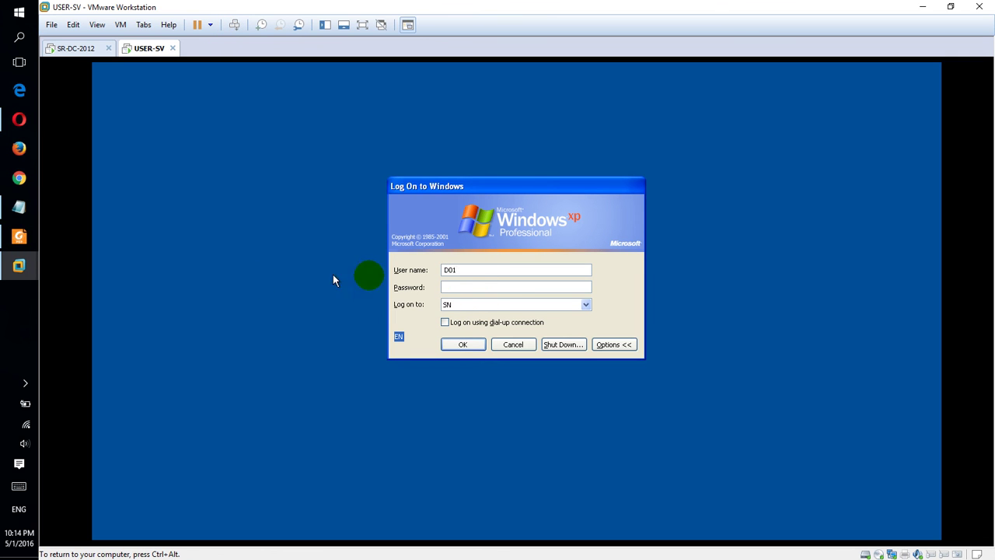
click(472, 286)
click(472, 287)
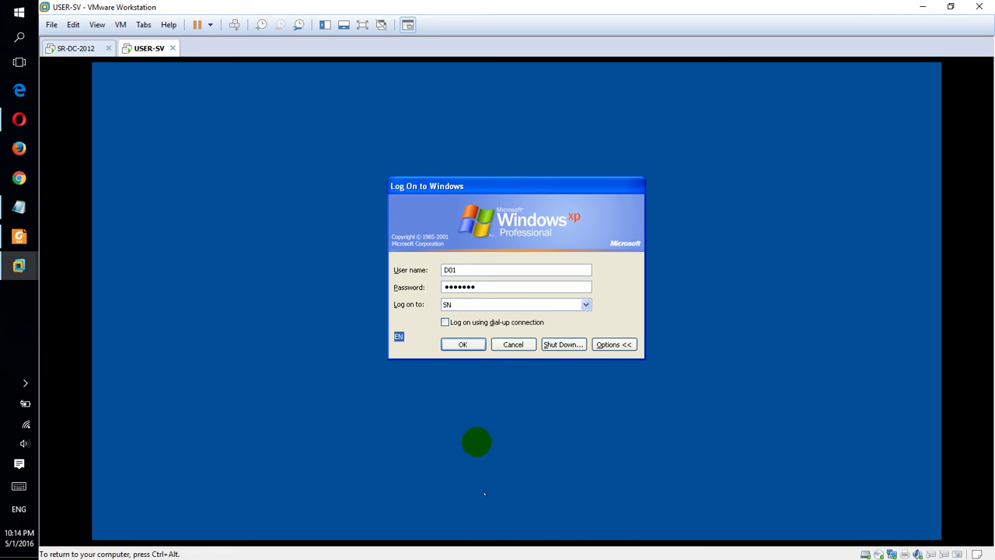
click(471, 346)
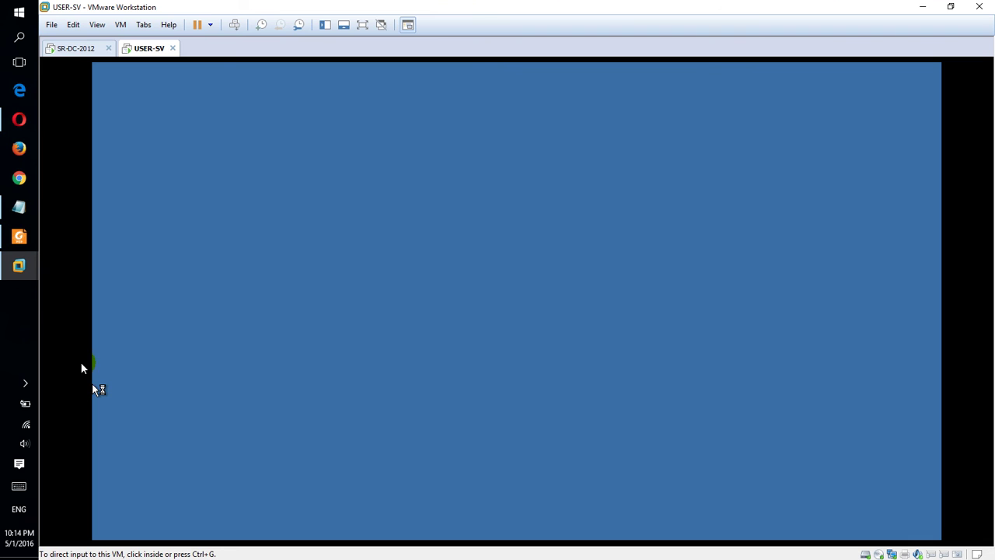
click(160, 304)
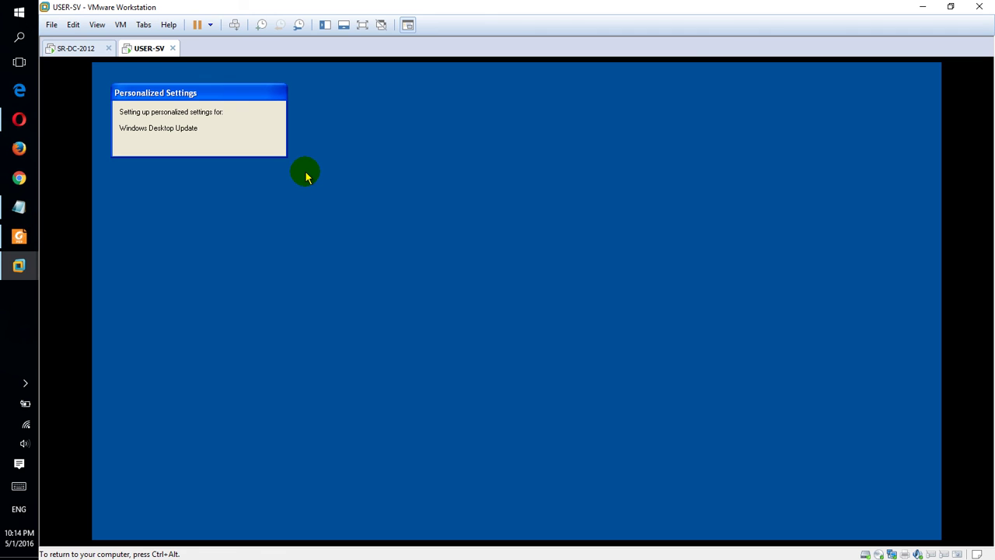
click(24, 388)
click(76, 359)
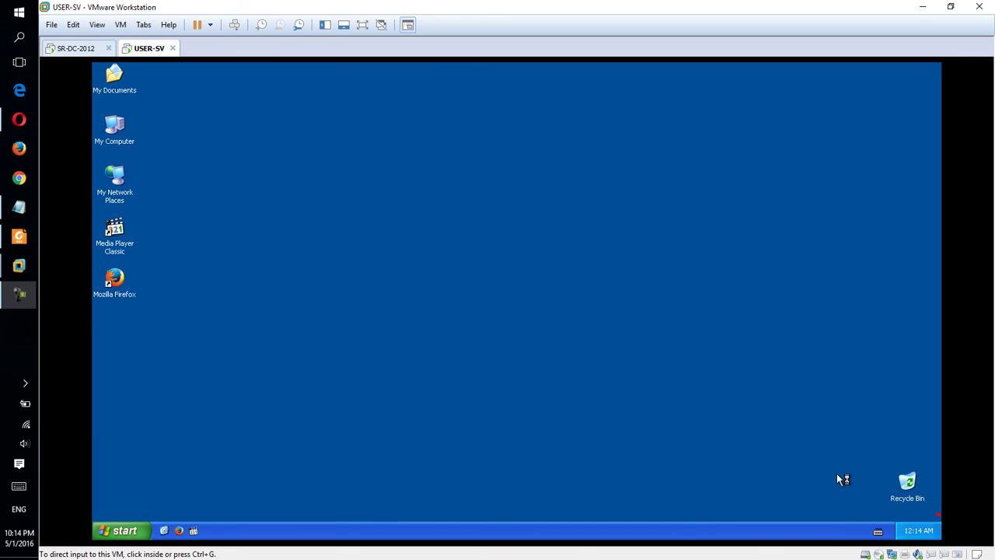
Step: Refresh the desktop, open My Computer and check that D01's home folder is mapped as network drive P:
key(super)
click(439, 171)
right_click(440, 172)
click(474, 189)
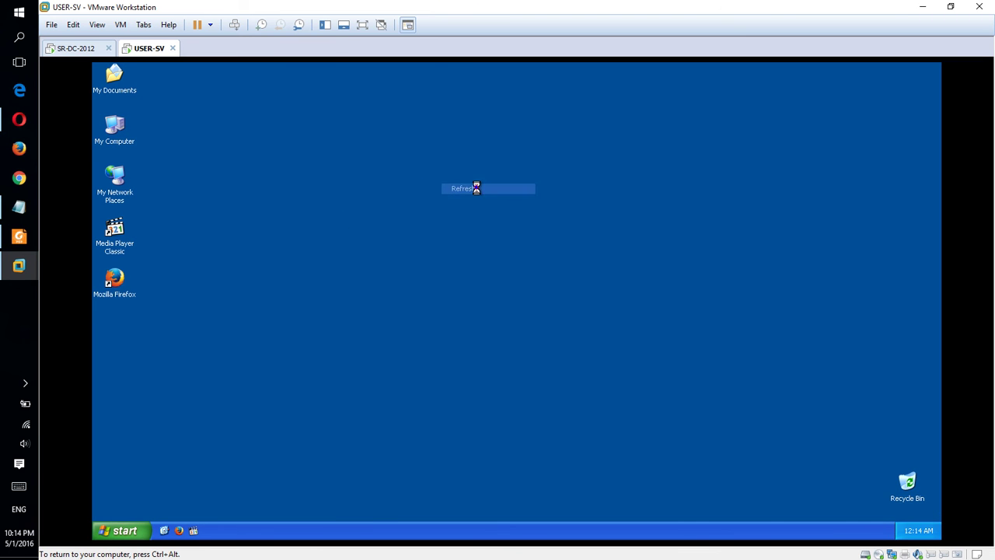
click(111, 137)
double_click(111, 137)
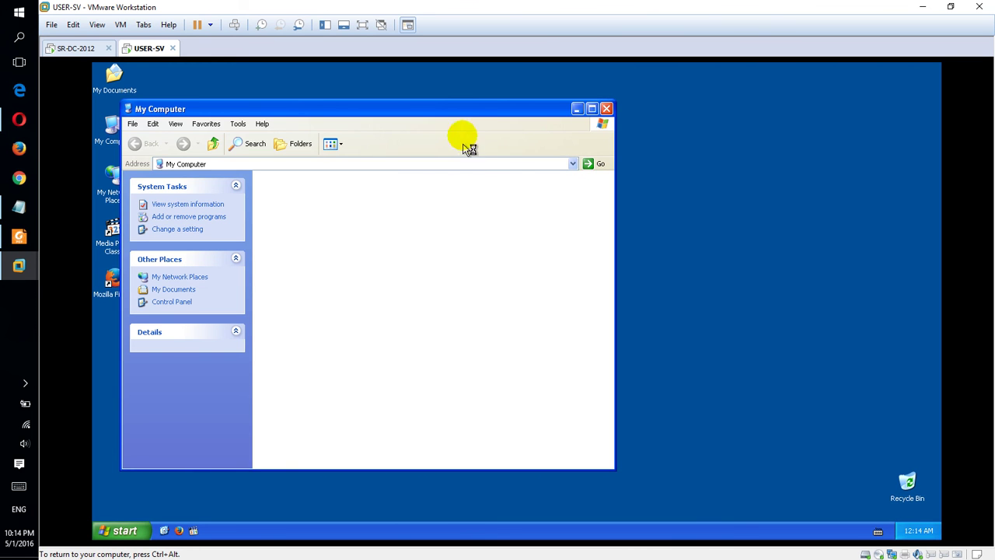
drag(461, 111, 529, 110)
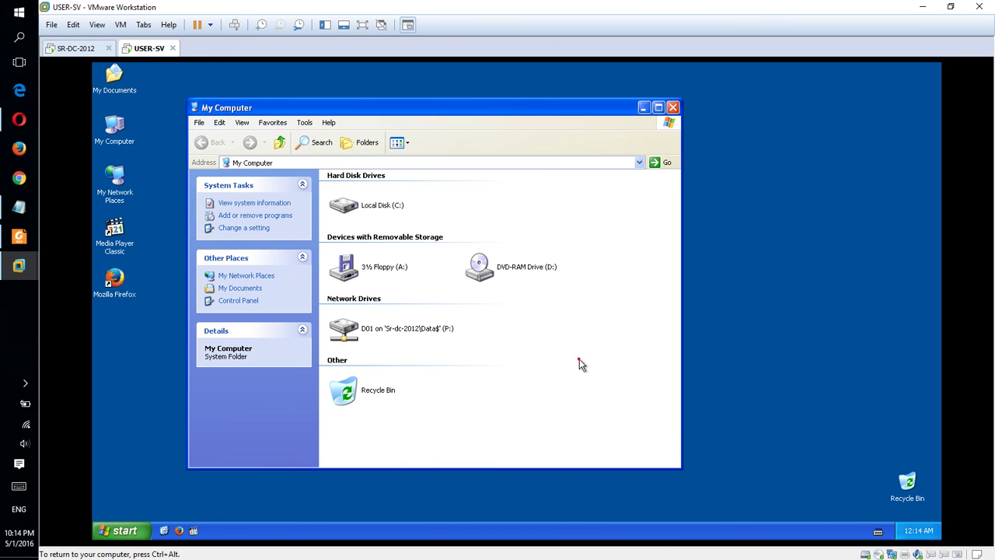
click(391, 329)
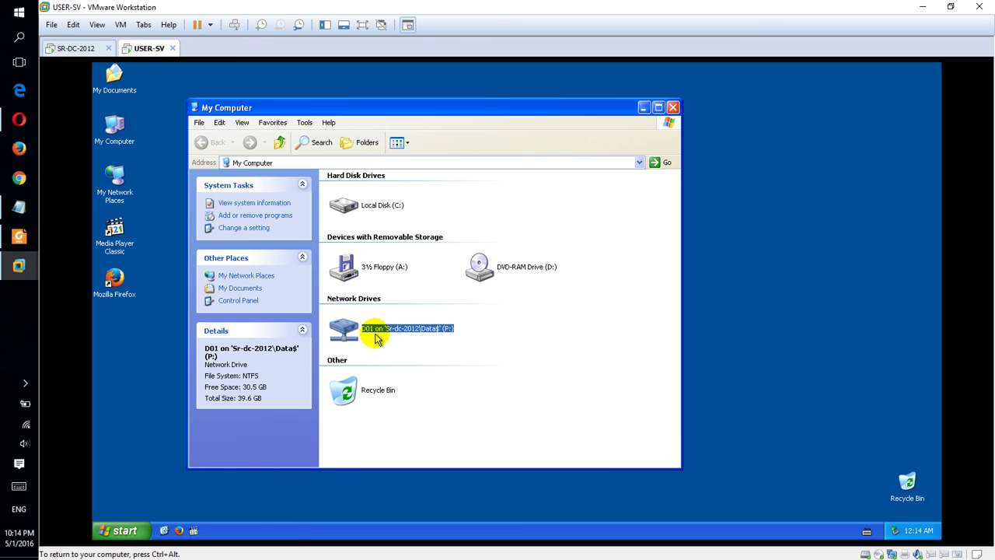
click(519, 339)
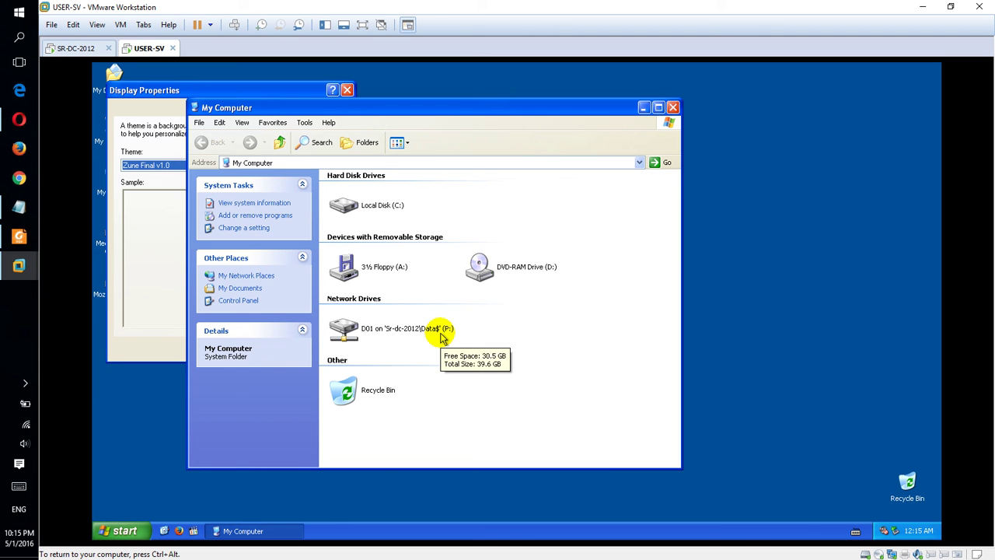
Step: Open D01's network drive P: and apply the Zune Final v1.0 theme in Display Properties
double_click(441, 331)
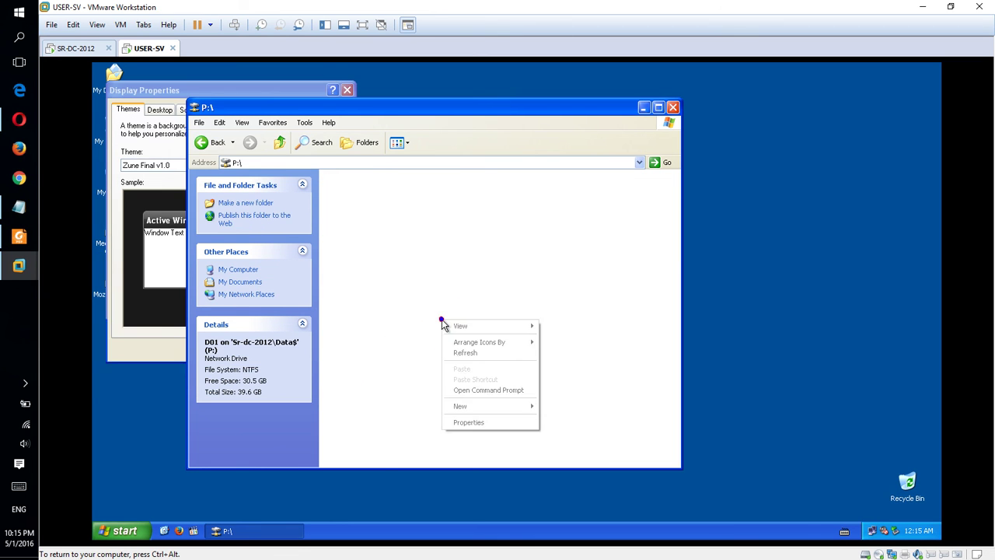
click(441, 324)
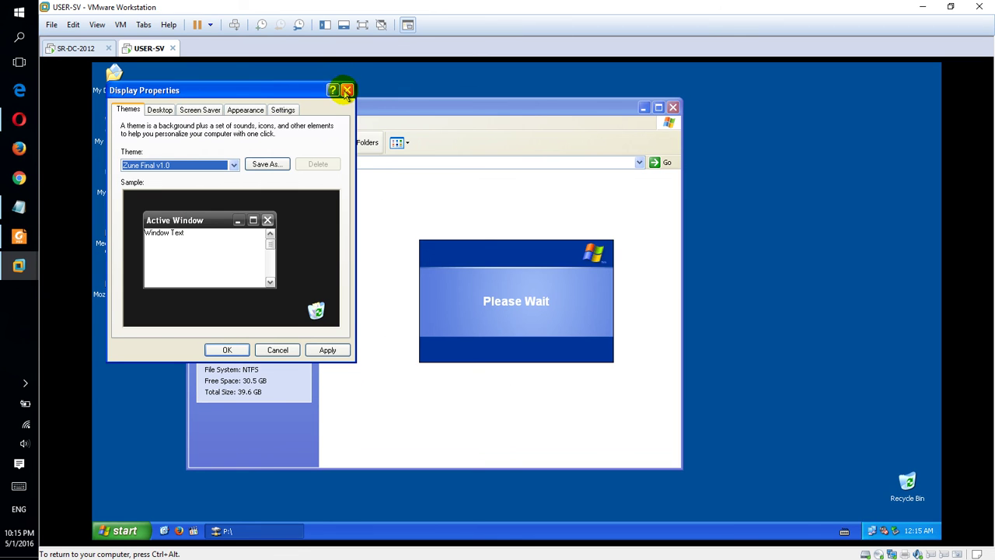
click(327, 350)
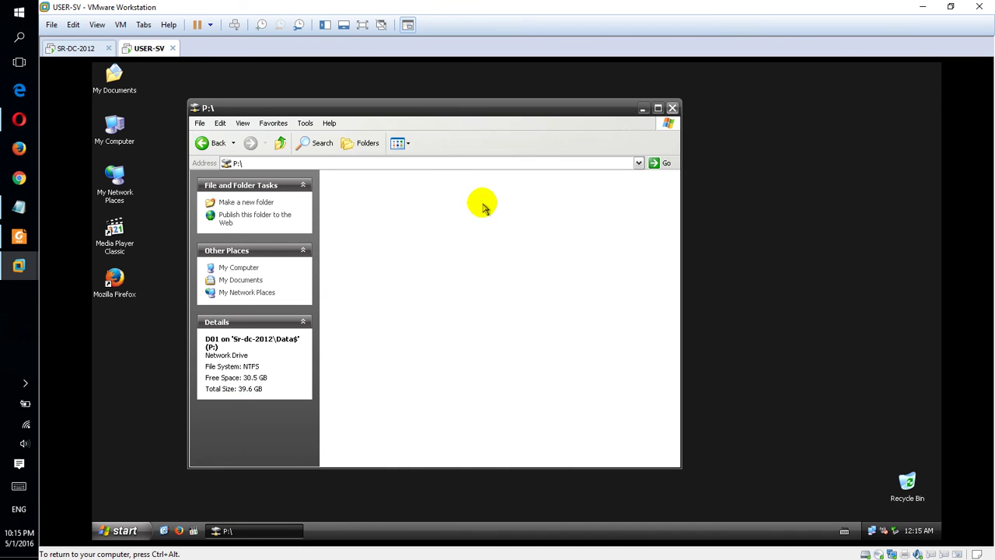
Step: Create a folder on the P: drive, keeping the default name New Folder
right_click(390, 228)
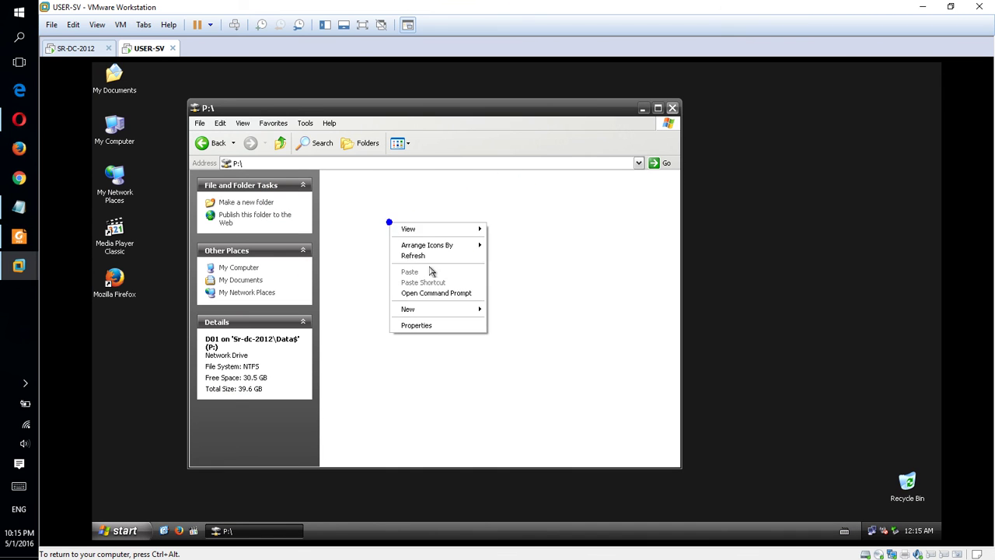
click(456, 307)
click(505, 310)
click(471, 265)
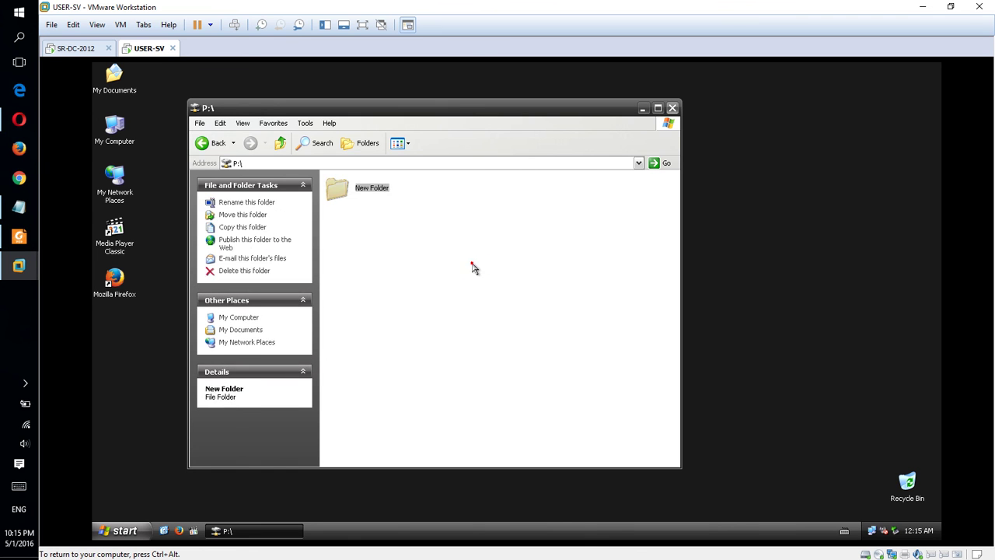
Step: Switch to the SR-DC-2012 virtual machine and open the D01 folder inside Data to check for the new folder
click(74, 50)
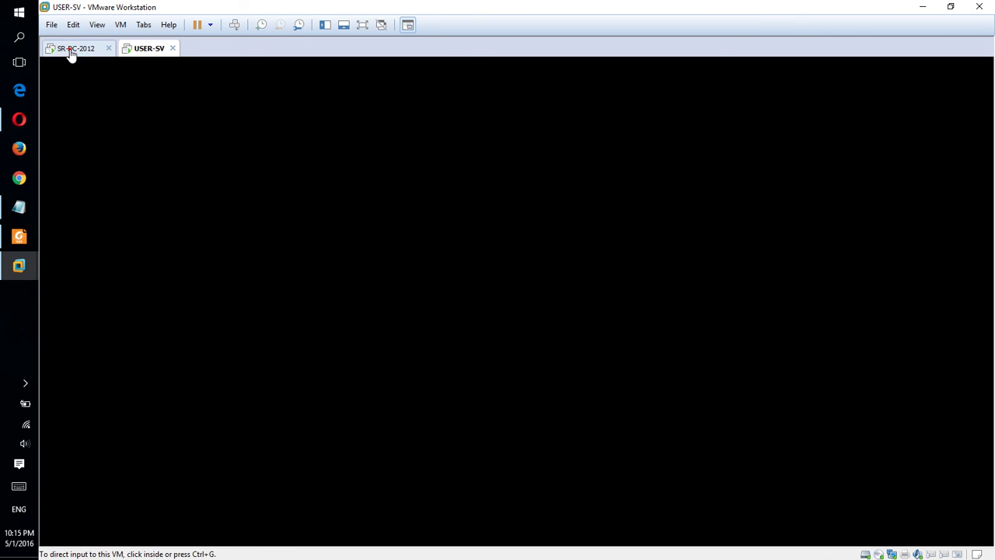
double_click(556, 195)
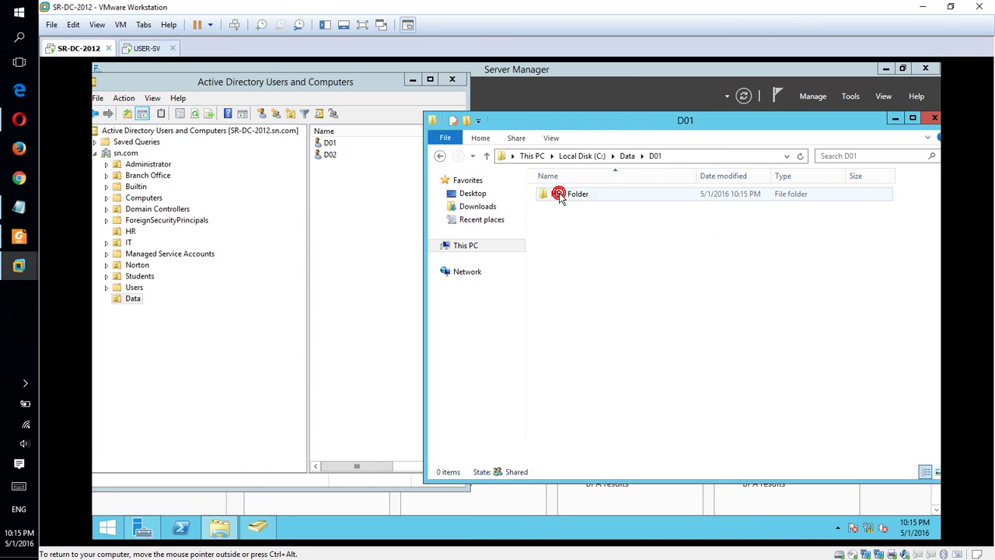
click(591, 235)
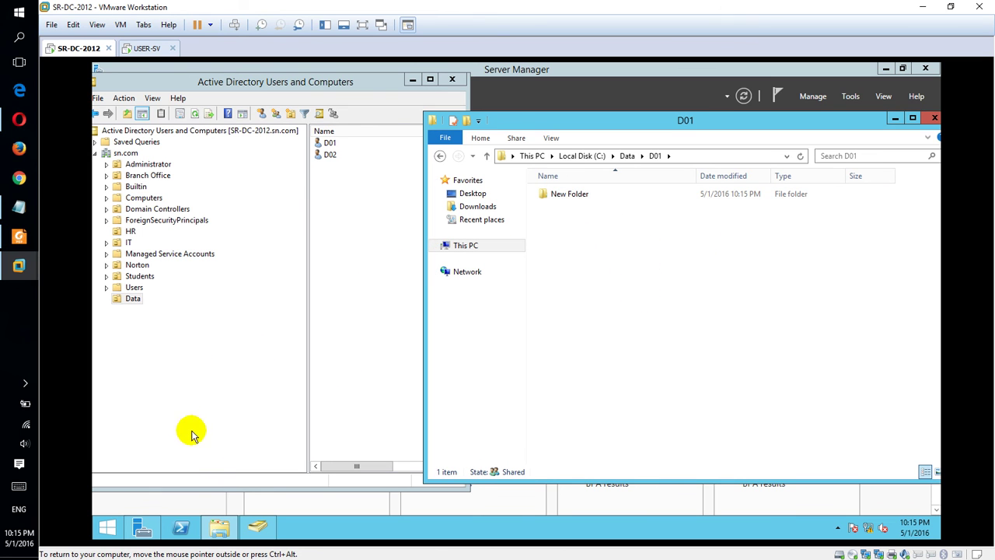
Step: Return to the USER-SV virtual machine, browse to \\sr-dc-2012 and arrange its window beside the P: window to inspect the visible shares
click(136, 49)
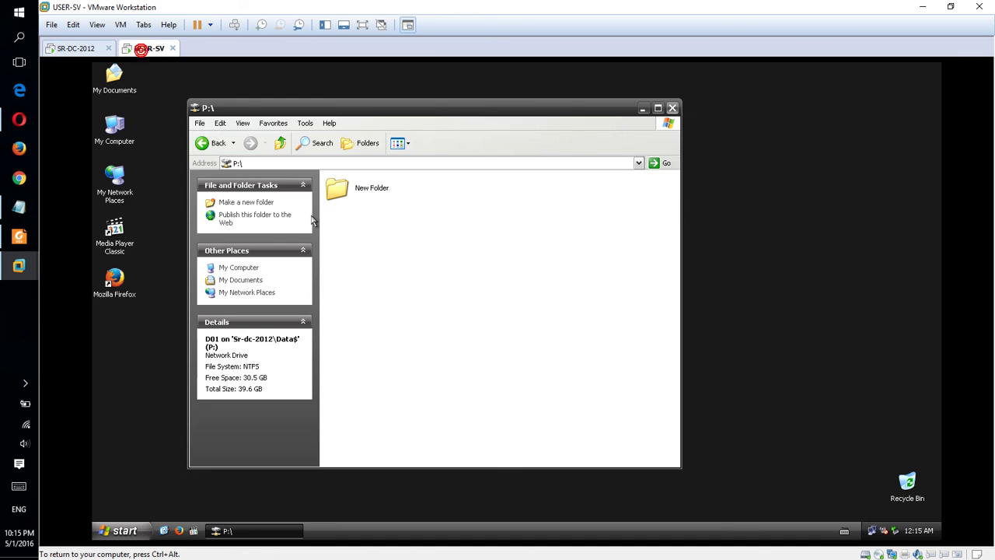
key(super+r)
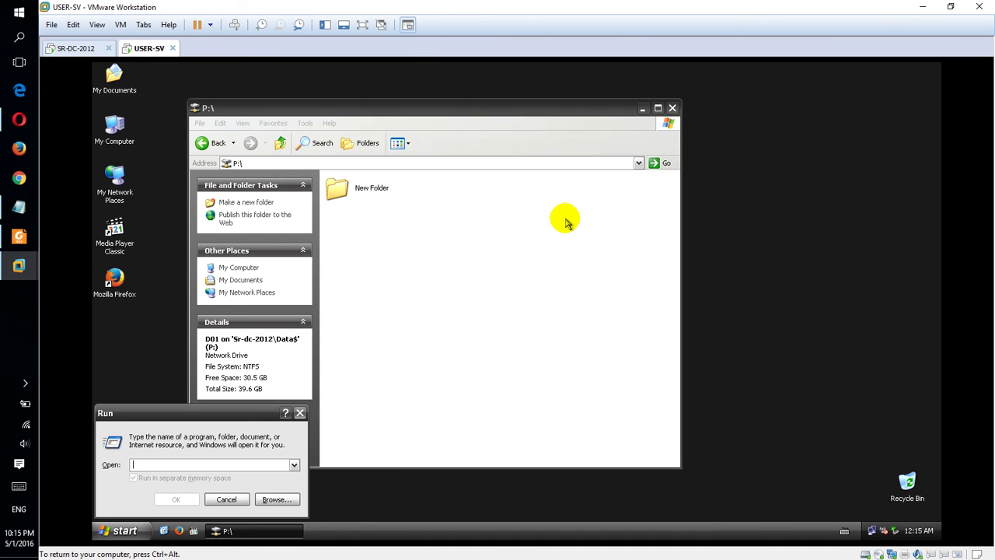
text(\\sr-dc-2012)
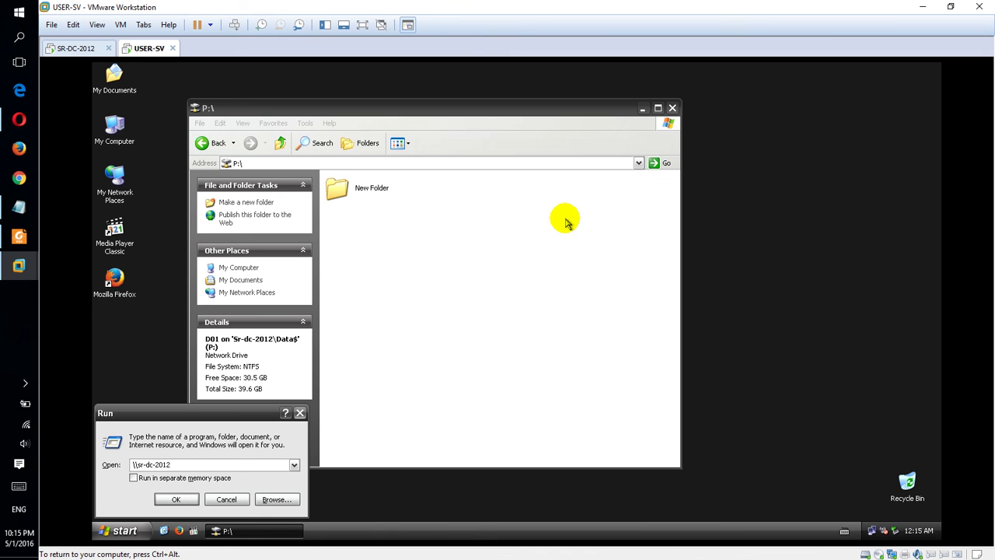
key(Return)
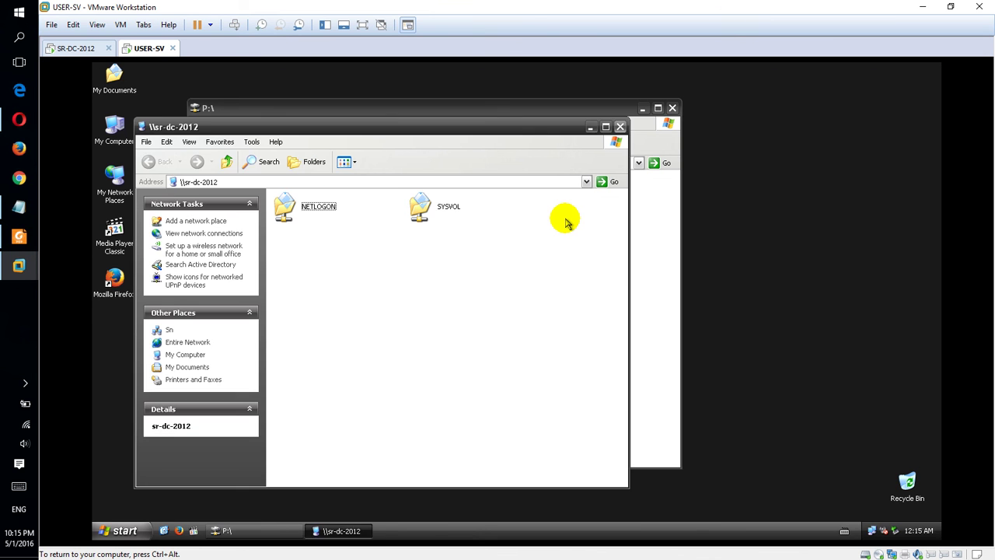
drag(490, 132, 829, 133)
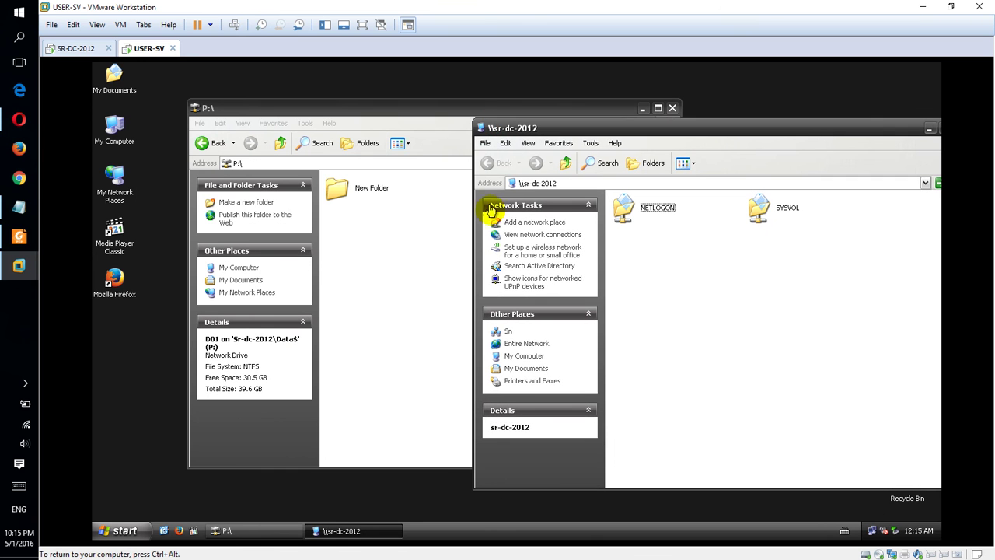
drag(382, 118, 366, 100)
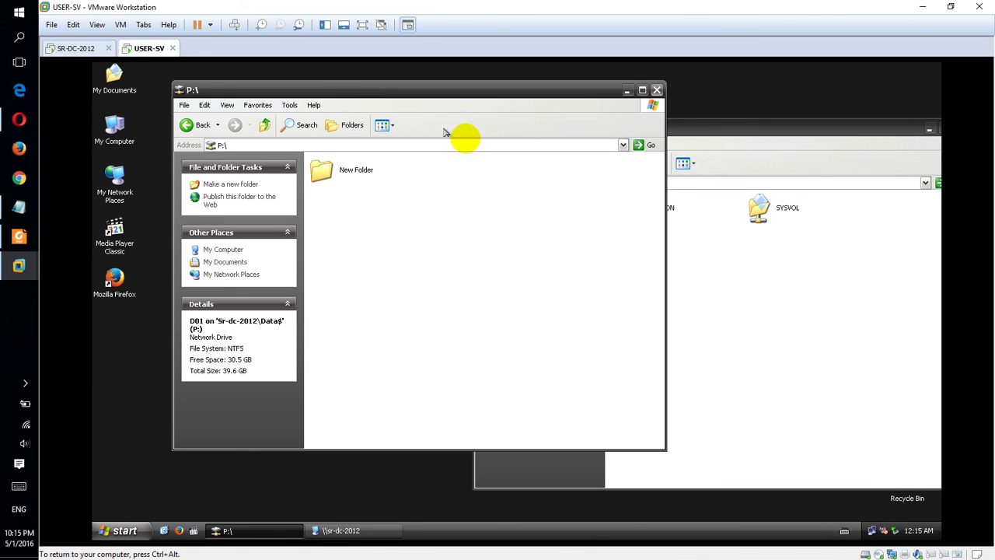
click(765, 325)
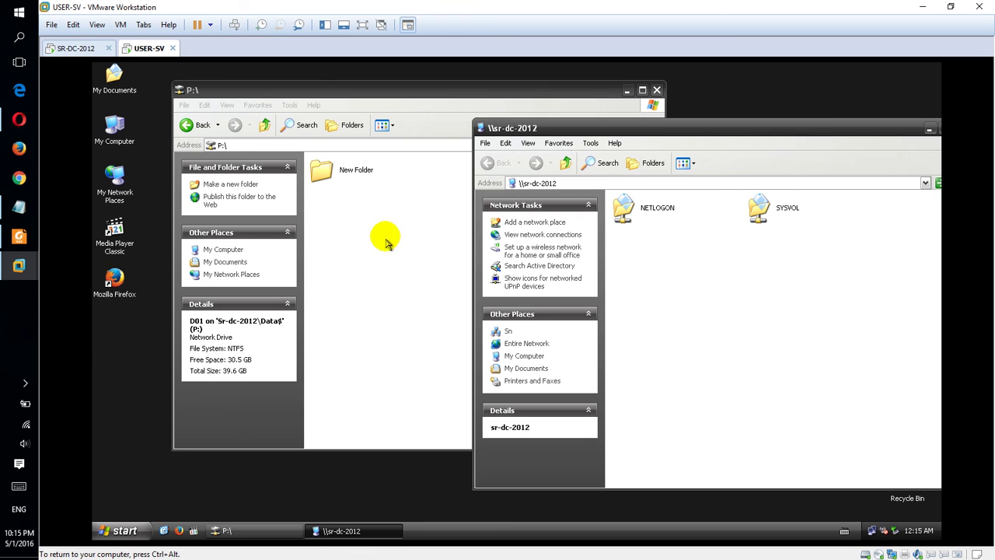
Step: Open the hidden share by its full path, \\sr-dc-2012\Data$, through the Run dialog
key(super+r)
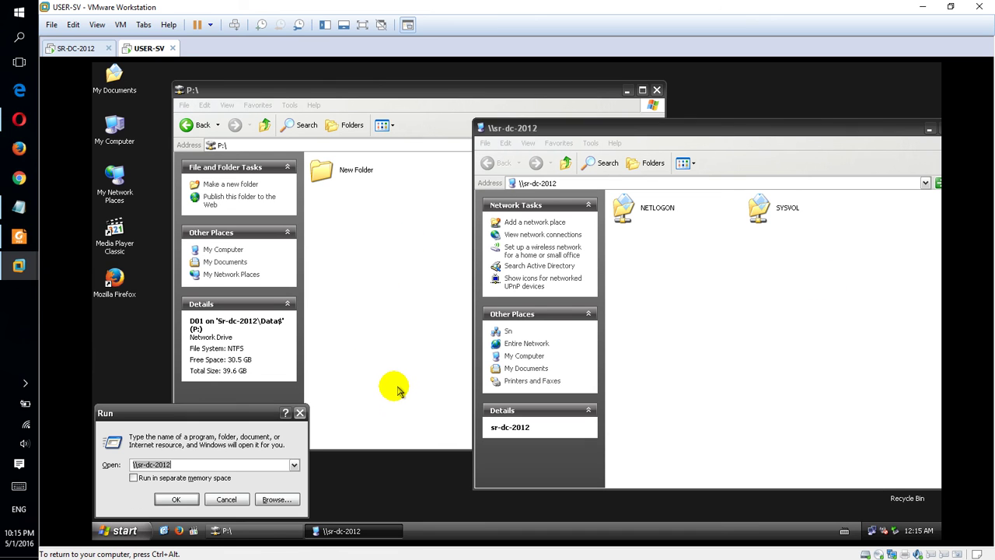
key(End)
text(\)
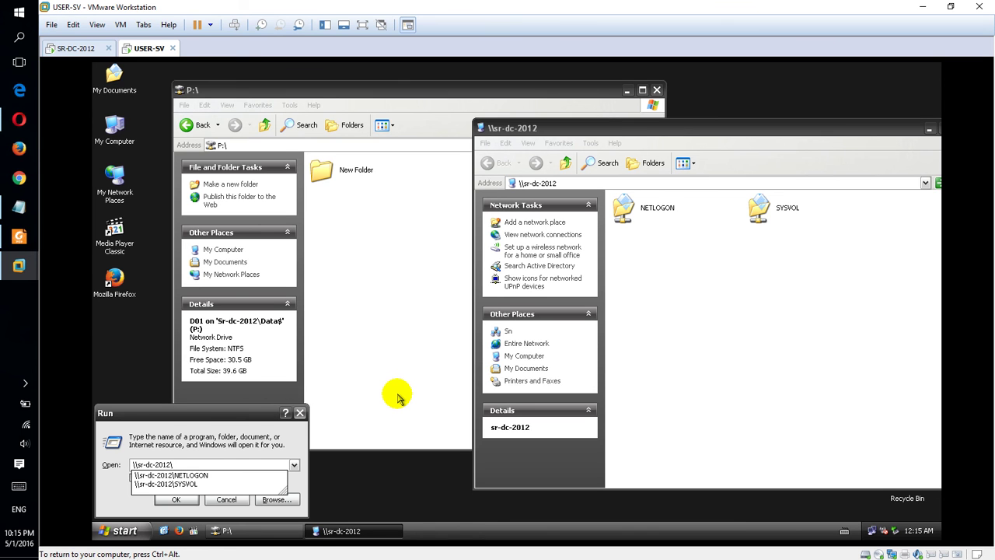
text(Data$)
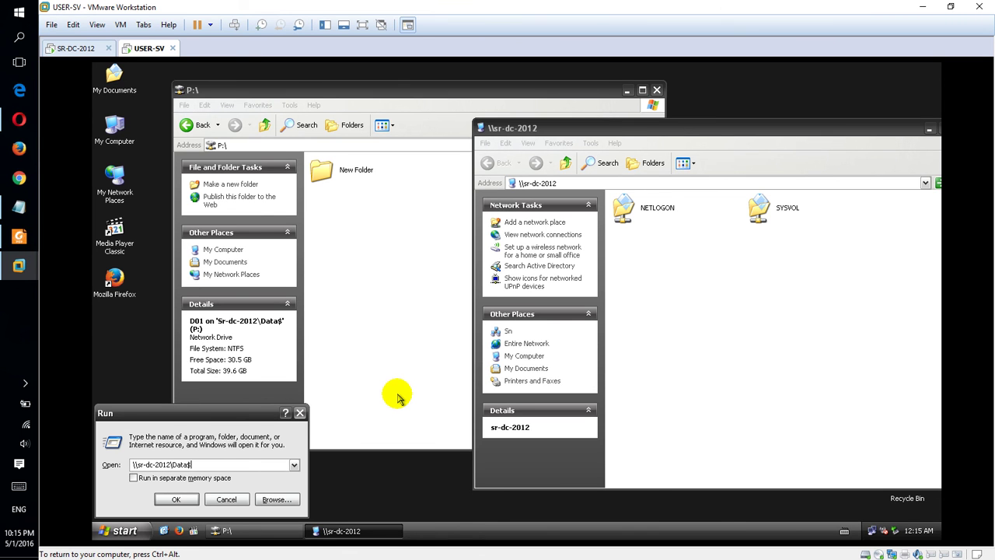
key(Return)
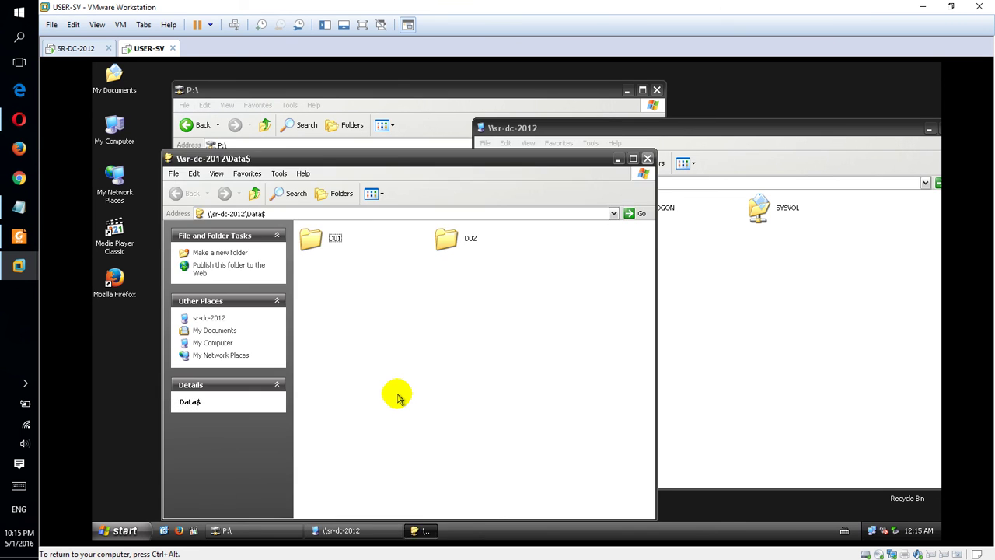
Step: Open the D01 folder inside the \\sr-dc-2012\Data$ share to check its contents
click(537, 294)
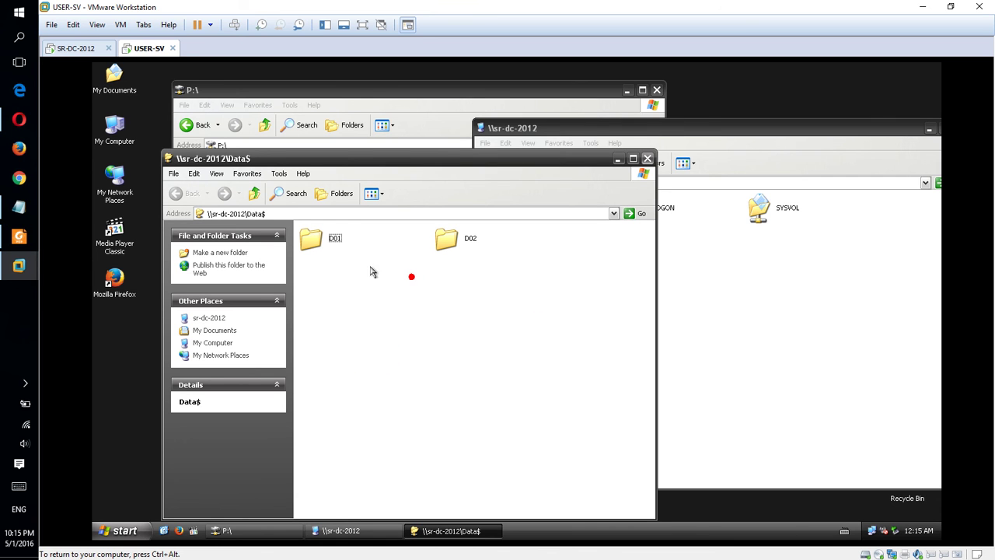
click(350, 243)
double_click(309, 238)
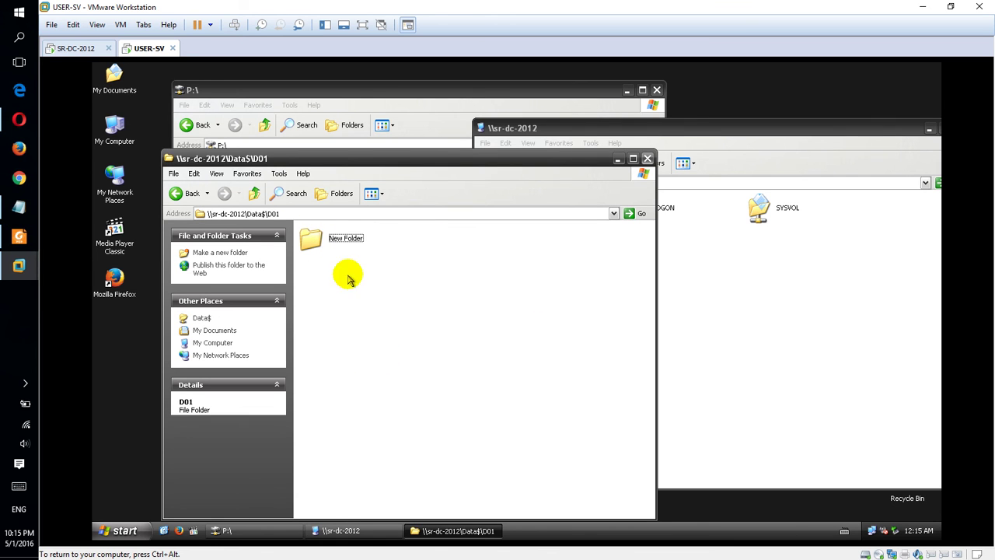
Step: Close the \\sr-dc-2012, \\sr-dc-2012\Data$\D01 and P: windows to clear the USER-SV desktop
drag(873, 128, 716, 133)
click(802, 133)
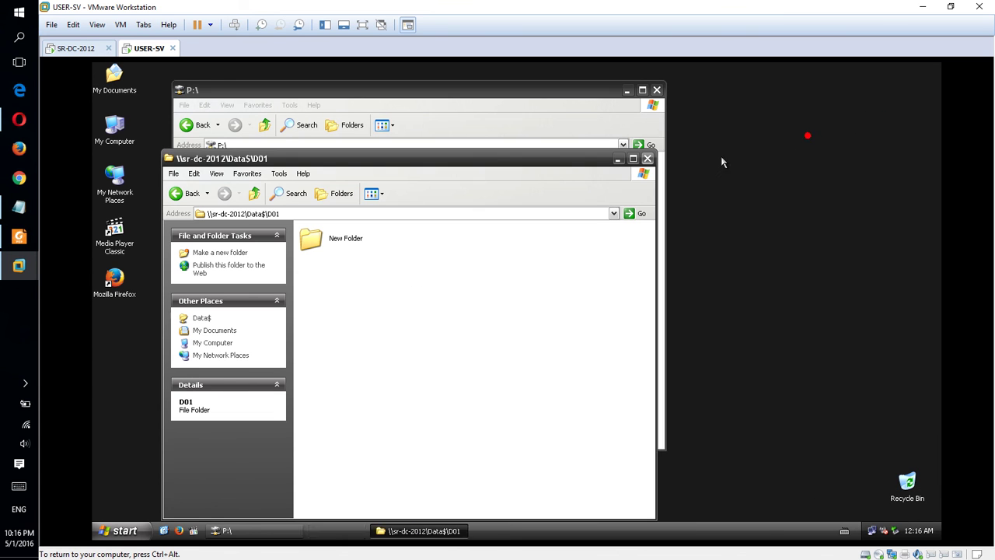
click(653, 156)
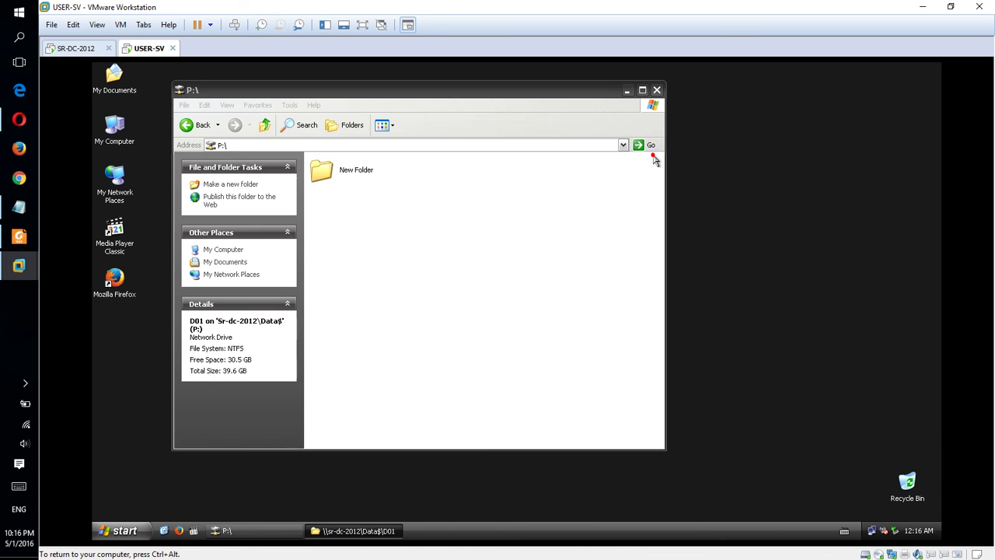
click(655, 89)
right_click(546, 170)
click(555, 193)
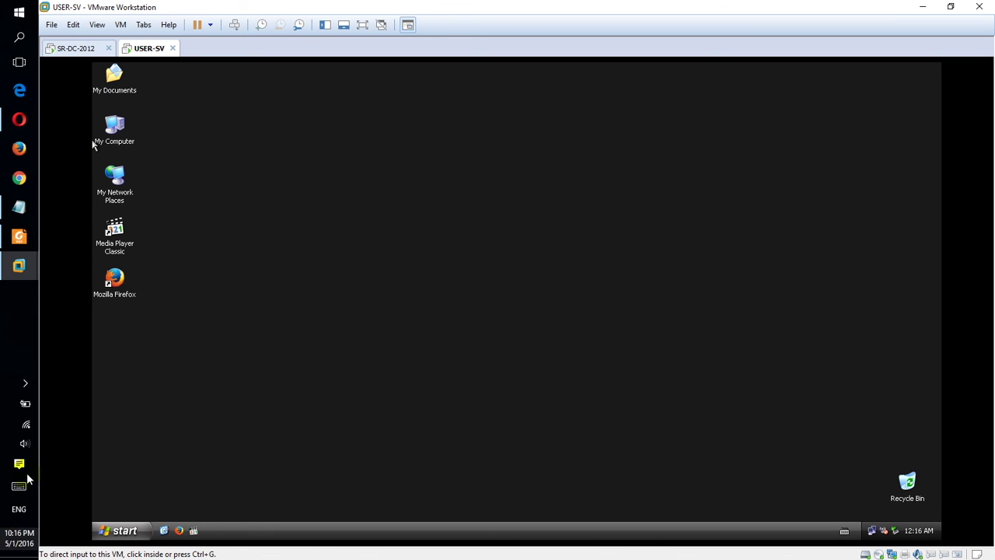
click(25, 382)
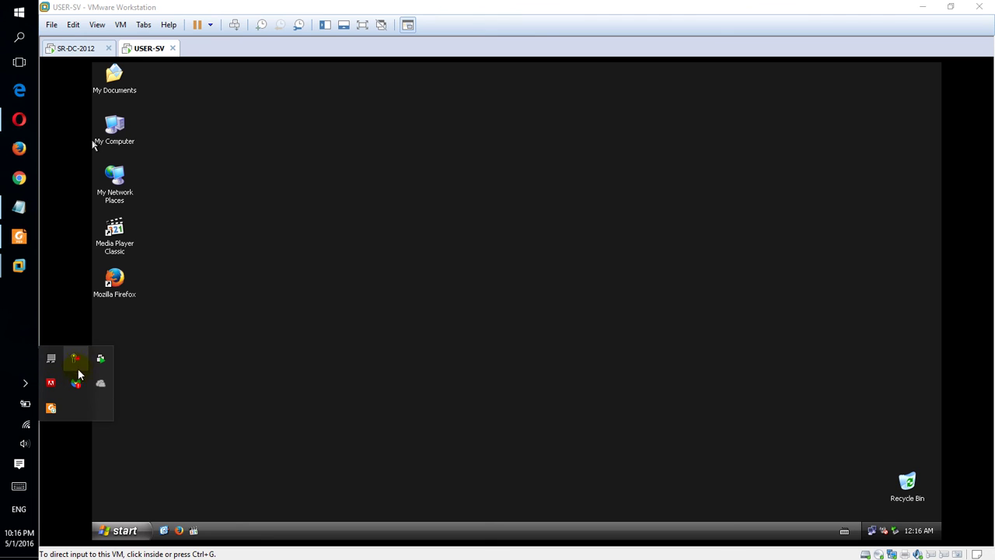
right_click(76, 358)
click(84, 366)
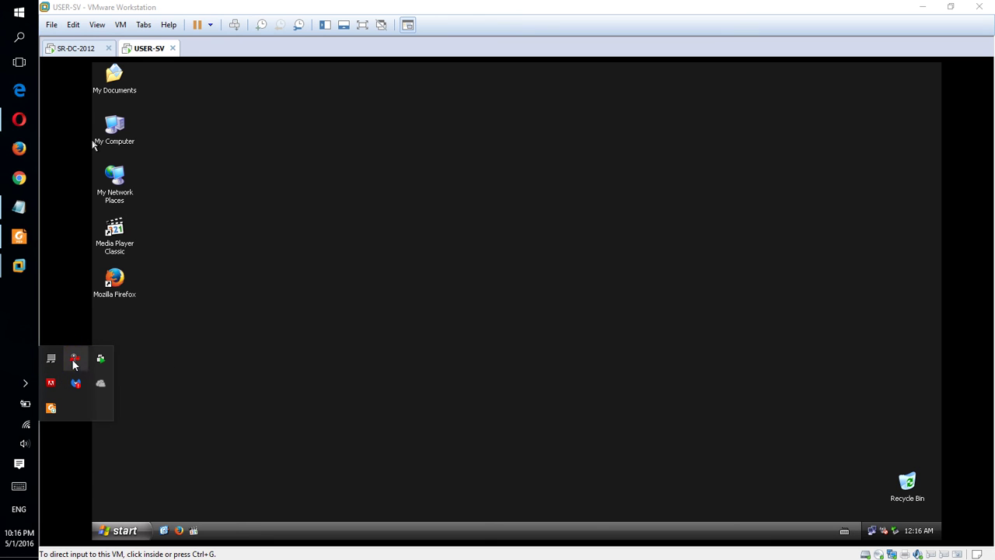